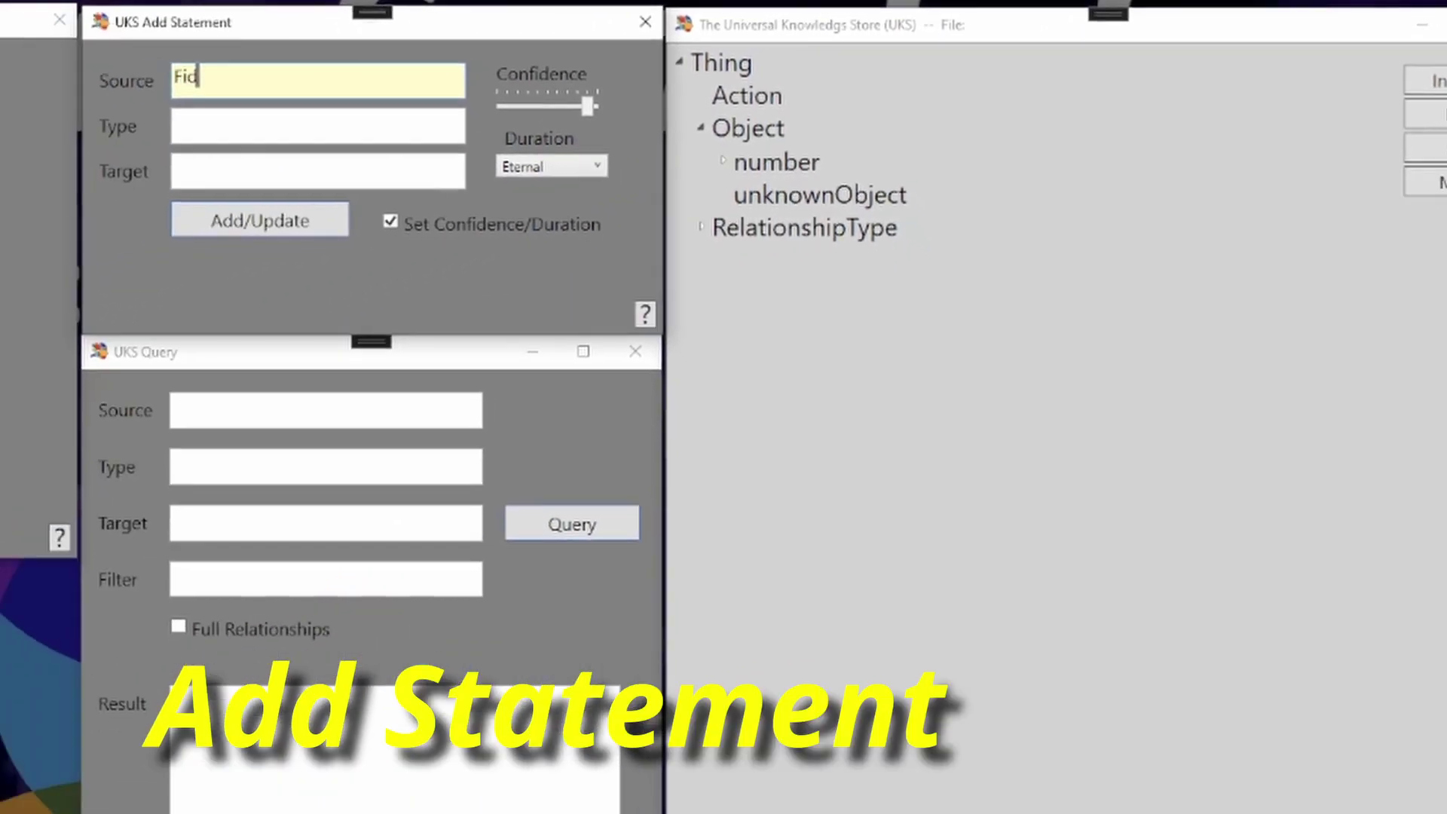
Add the statement Fido is-a dog to the knowledge store
text(do)
key(Tab)
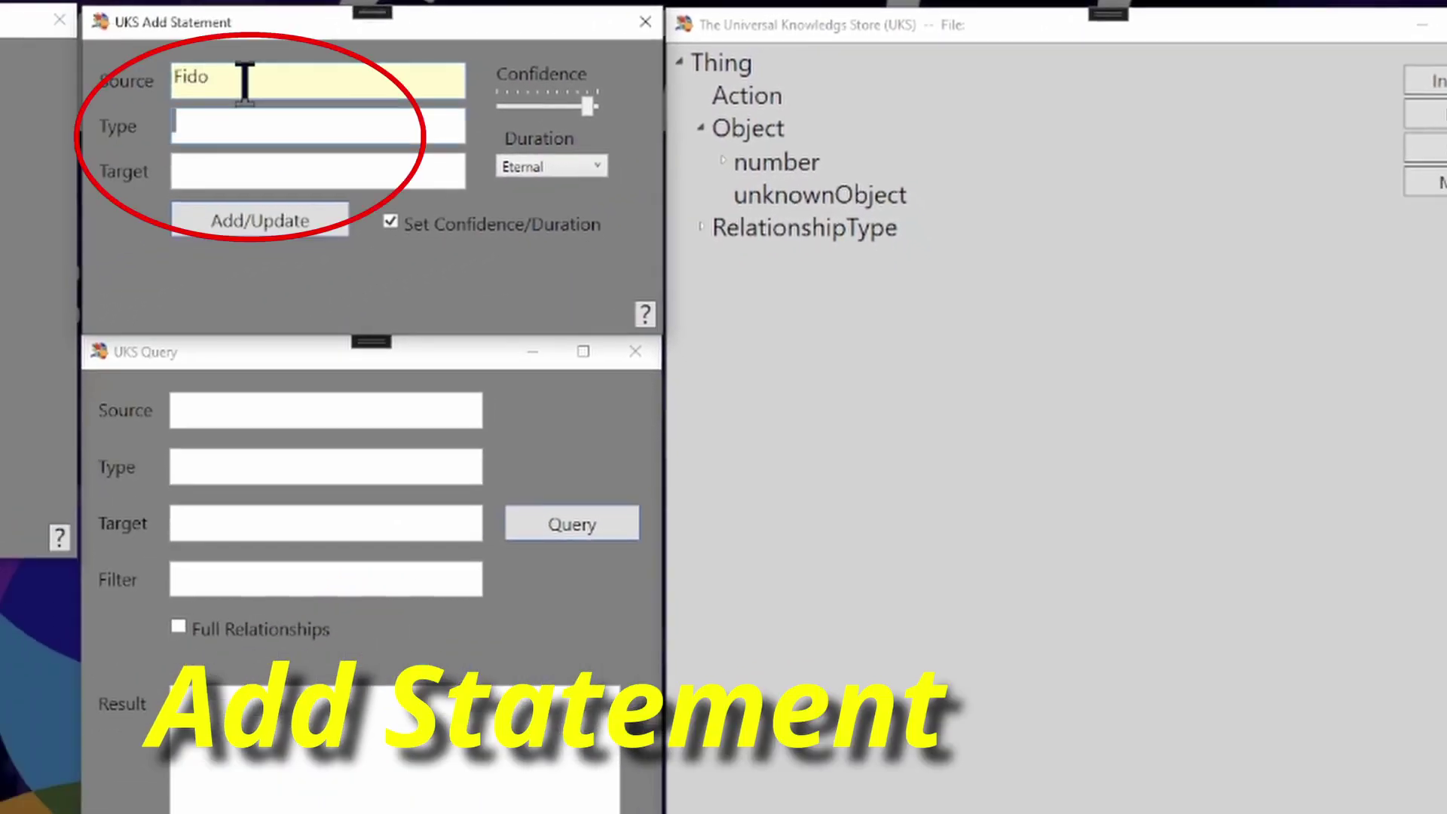
text(is-a)
key(Tab)
text(dog)
key(Return)
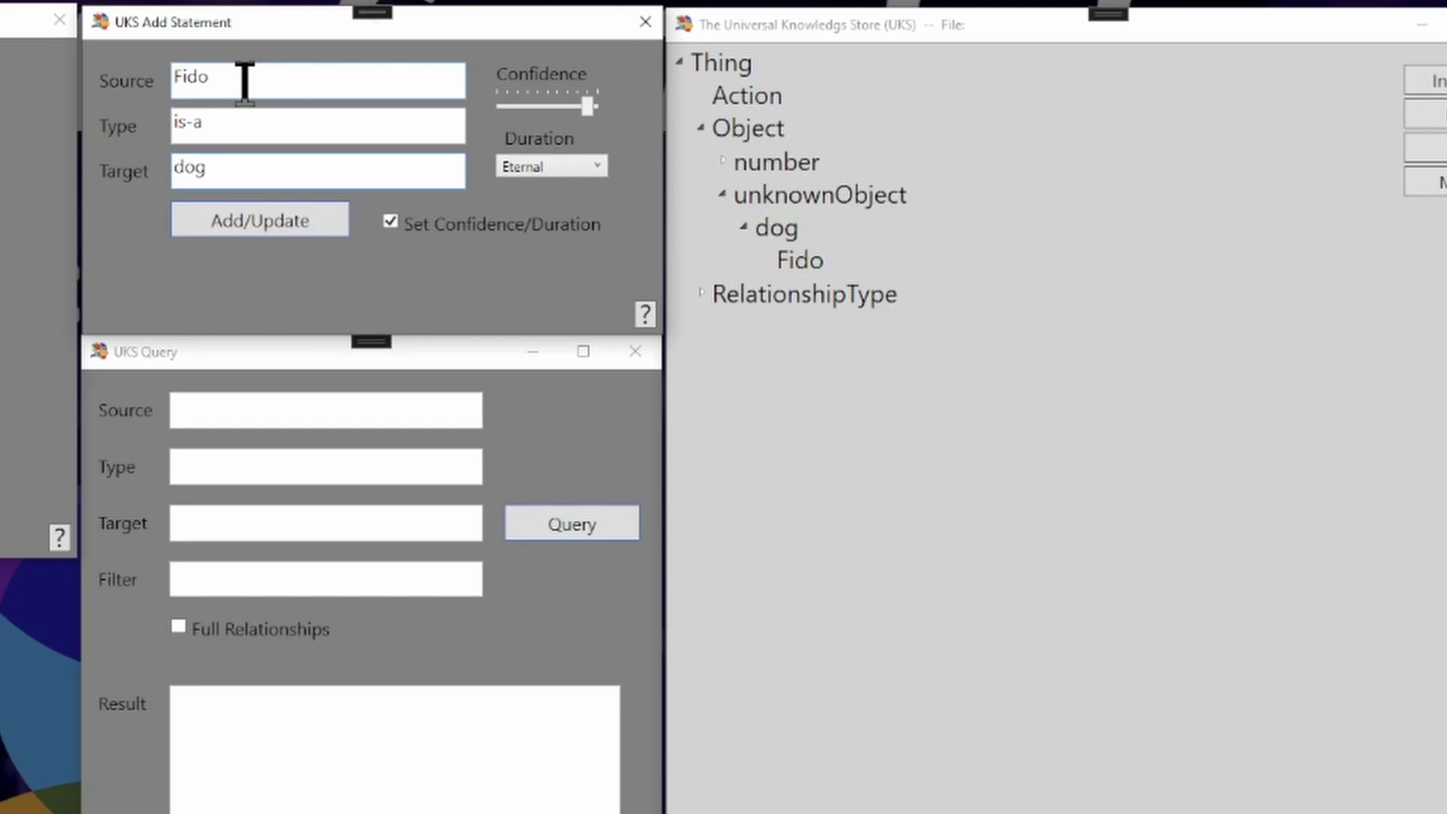
Add the statement dog is-a animal
double_click(244, 82)
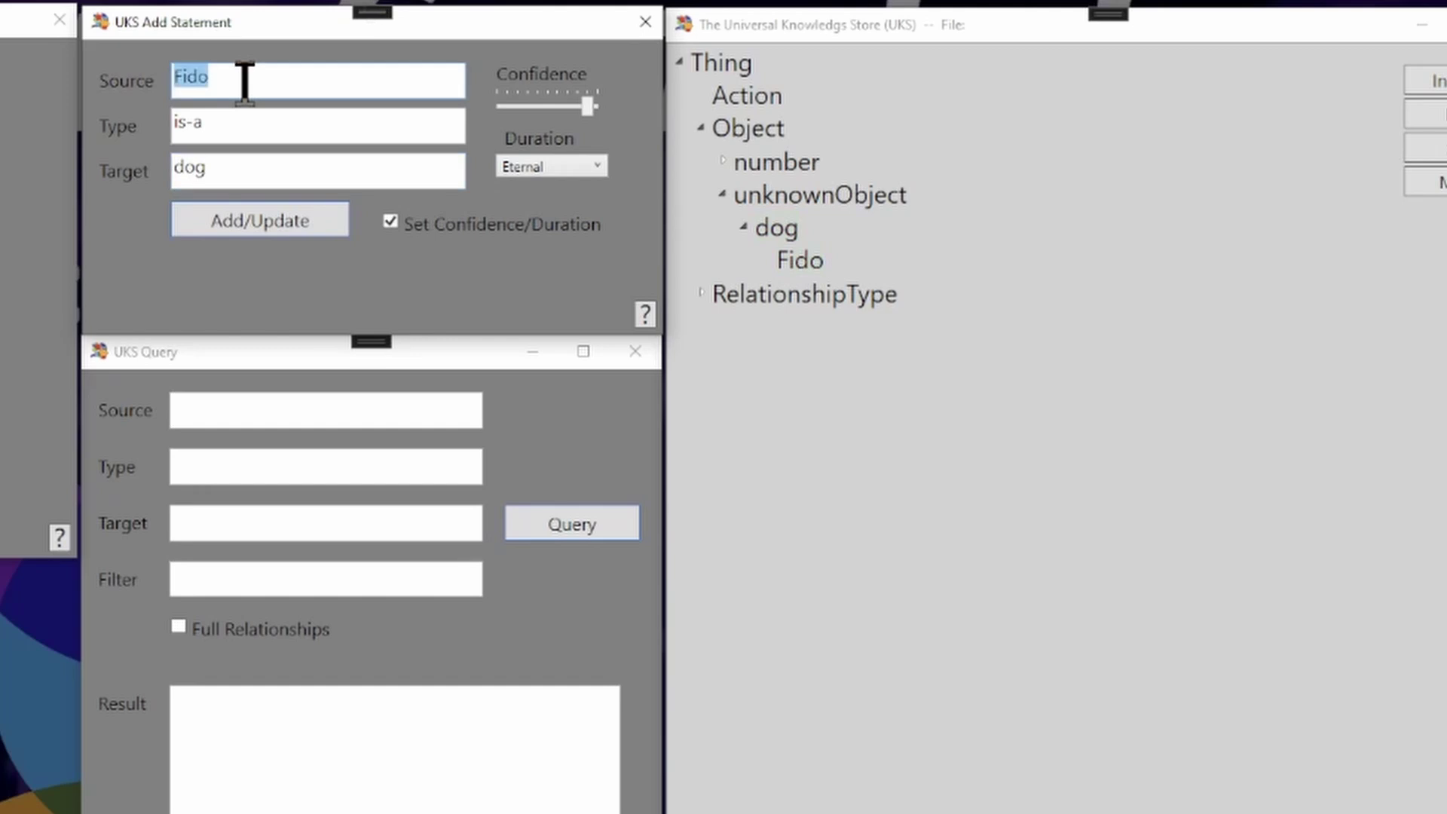
text(dog)
key(Tab)
key(Tab)
key(ctrl+a)
text(animal)
key(Return)
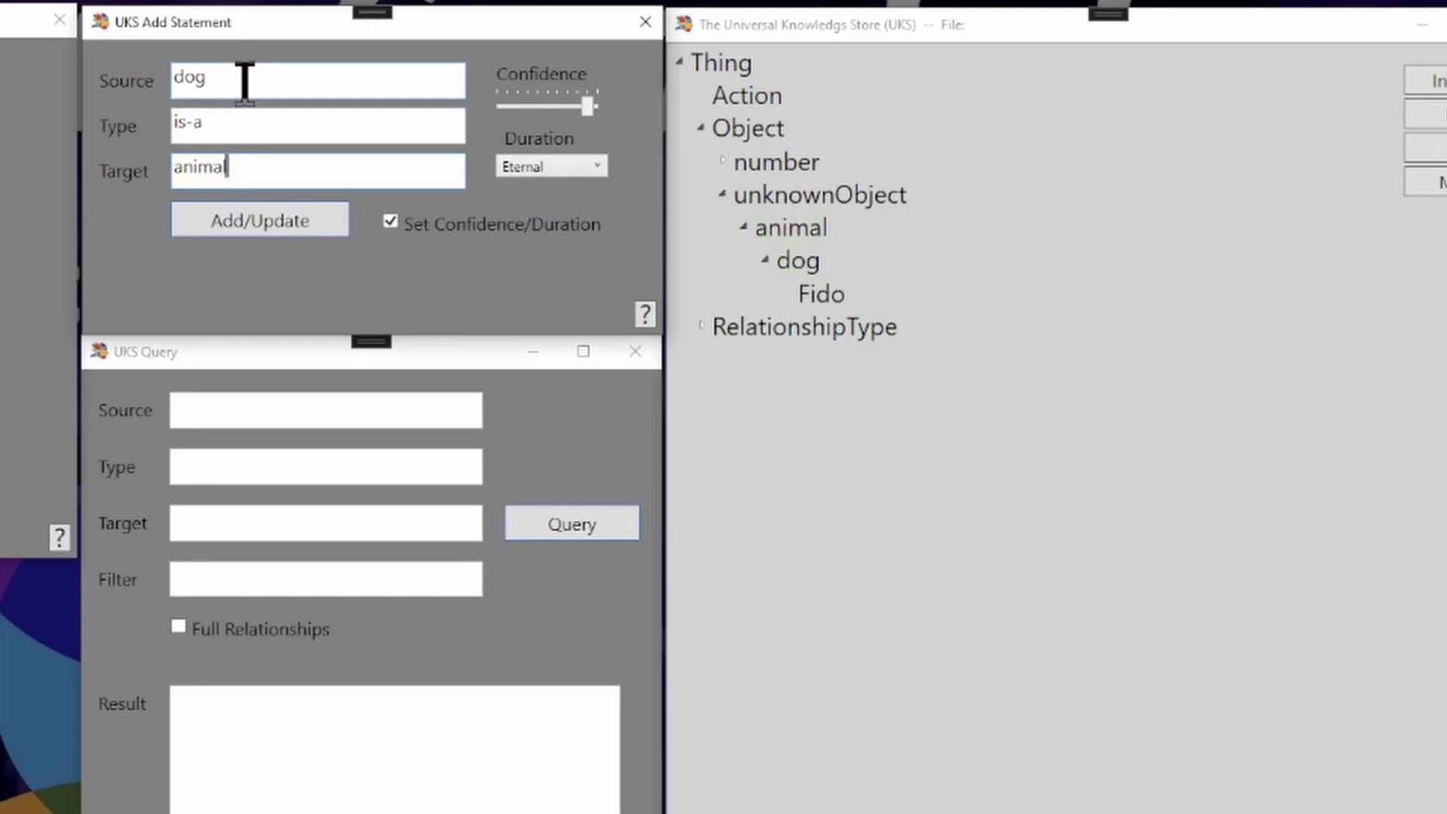
Add the statement Fido is brown
double_click(244, 83)
text(Fido)
key(Tab)
key(BackSpace)
key(BackSpace)
key(Tab)
text(brown)
key(Return)
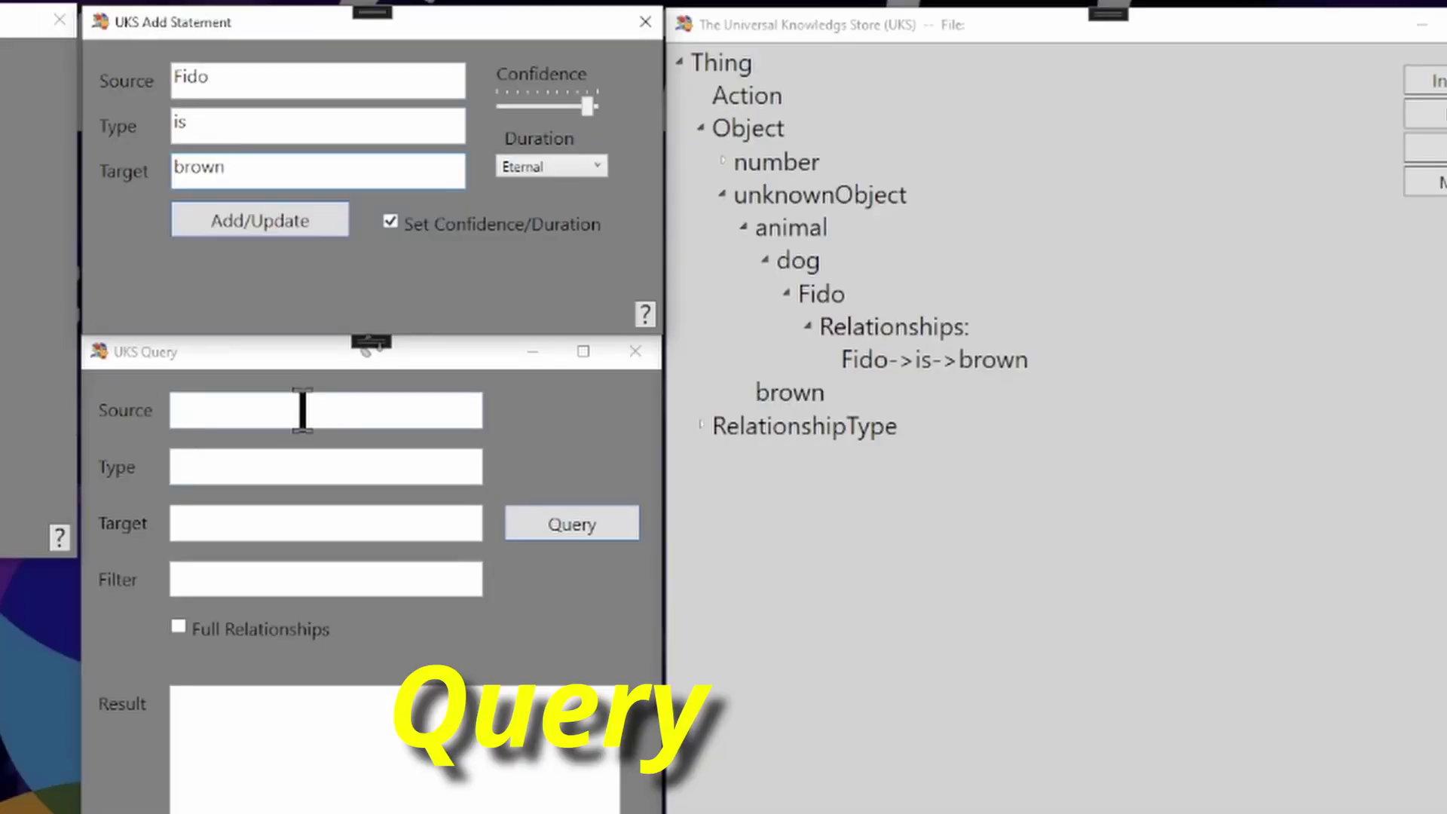
Query Fido's properties in UKS Query
click(301, 411)
text(Fido)
key(Return)
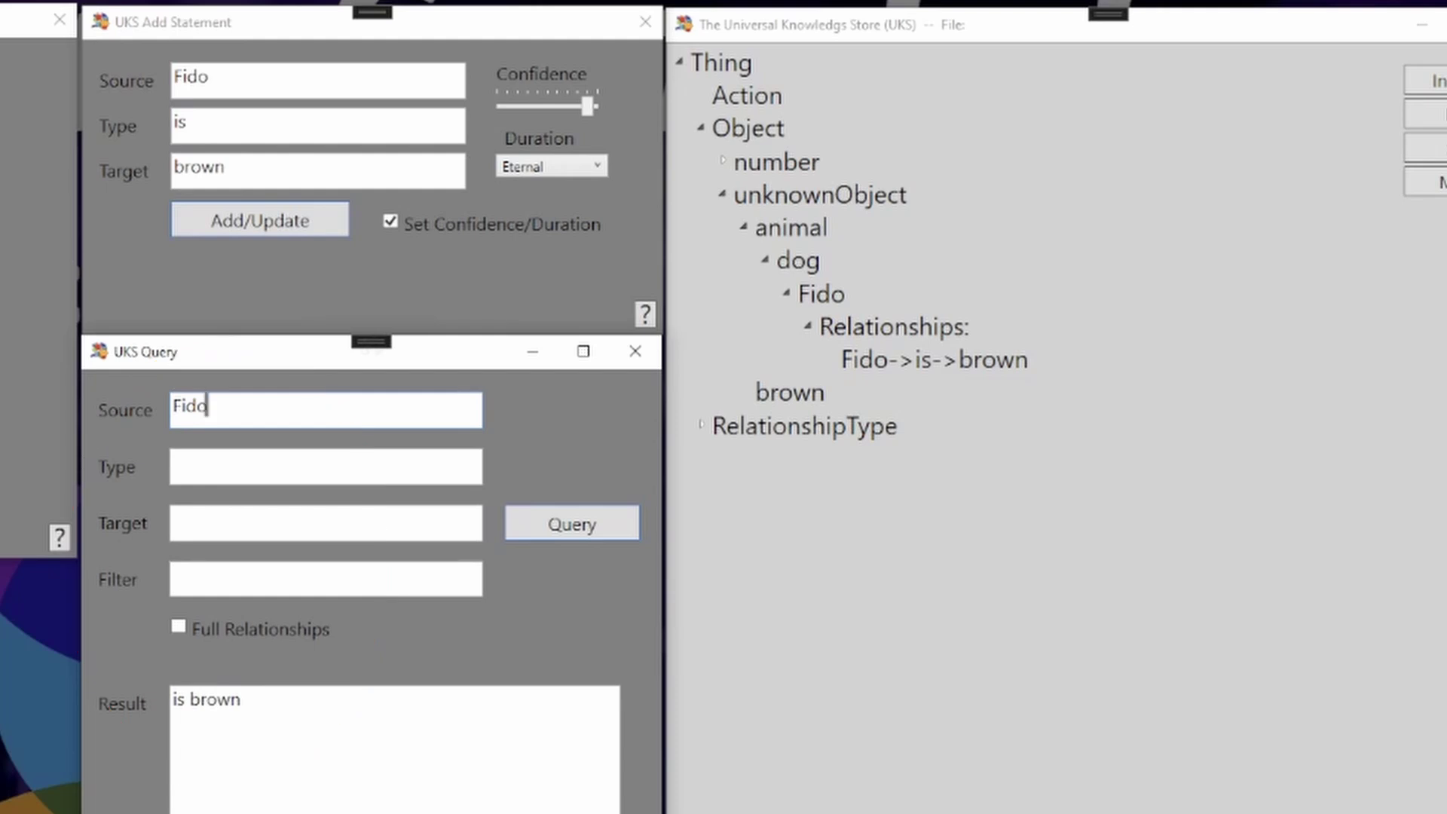
Add the statement dogs have fur
double_click(271, 88)
text(dogs)
key(Tab)
key(shift+Home)
text(have)
key(Tab)
text(fur)
key(Return)
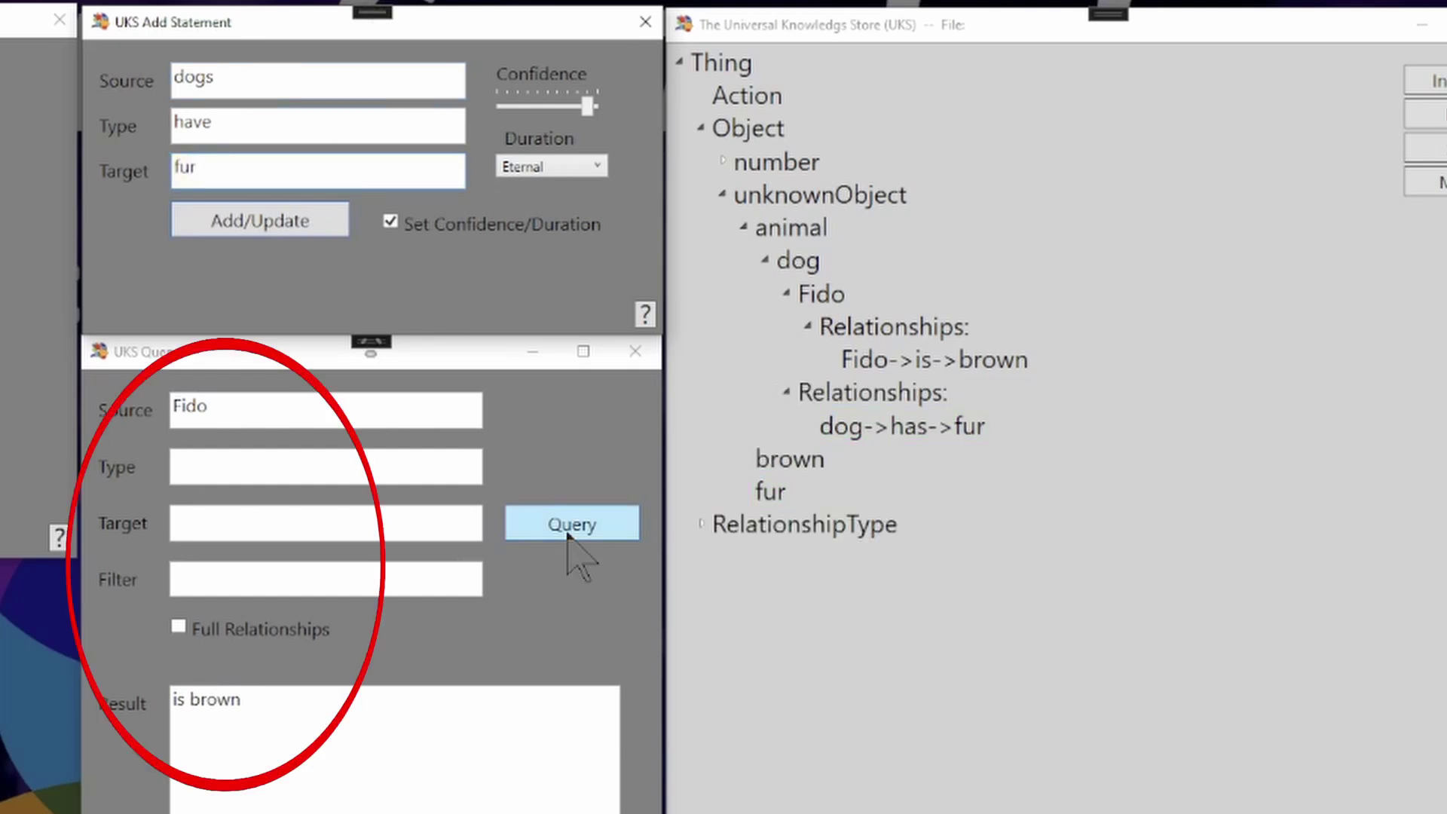
Rerun Fido's query to see inherited fur, toggling Full Relationships on and off
click(569, 526)
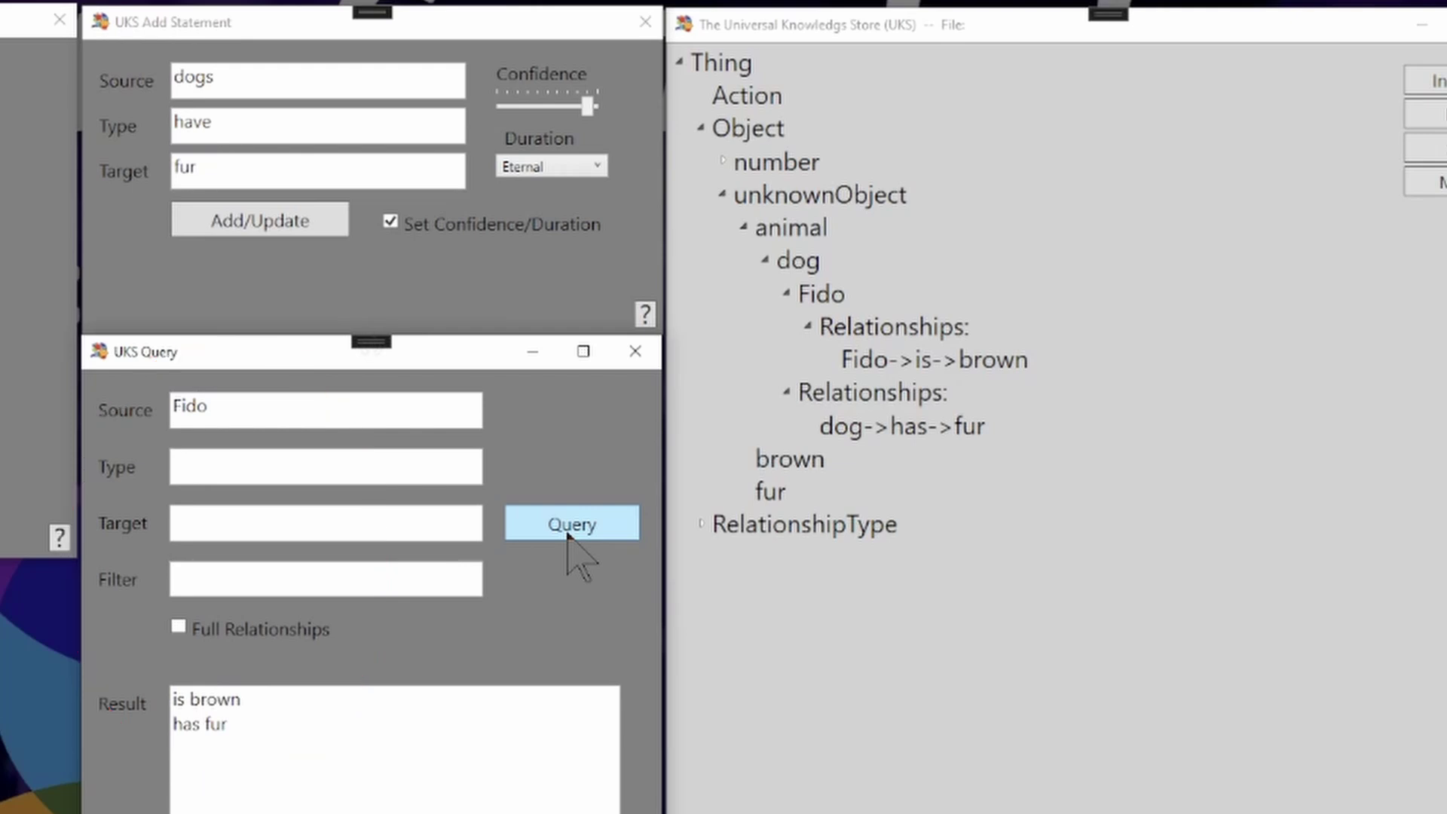
click(302, 629)
click(537, 535)
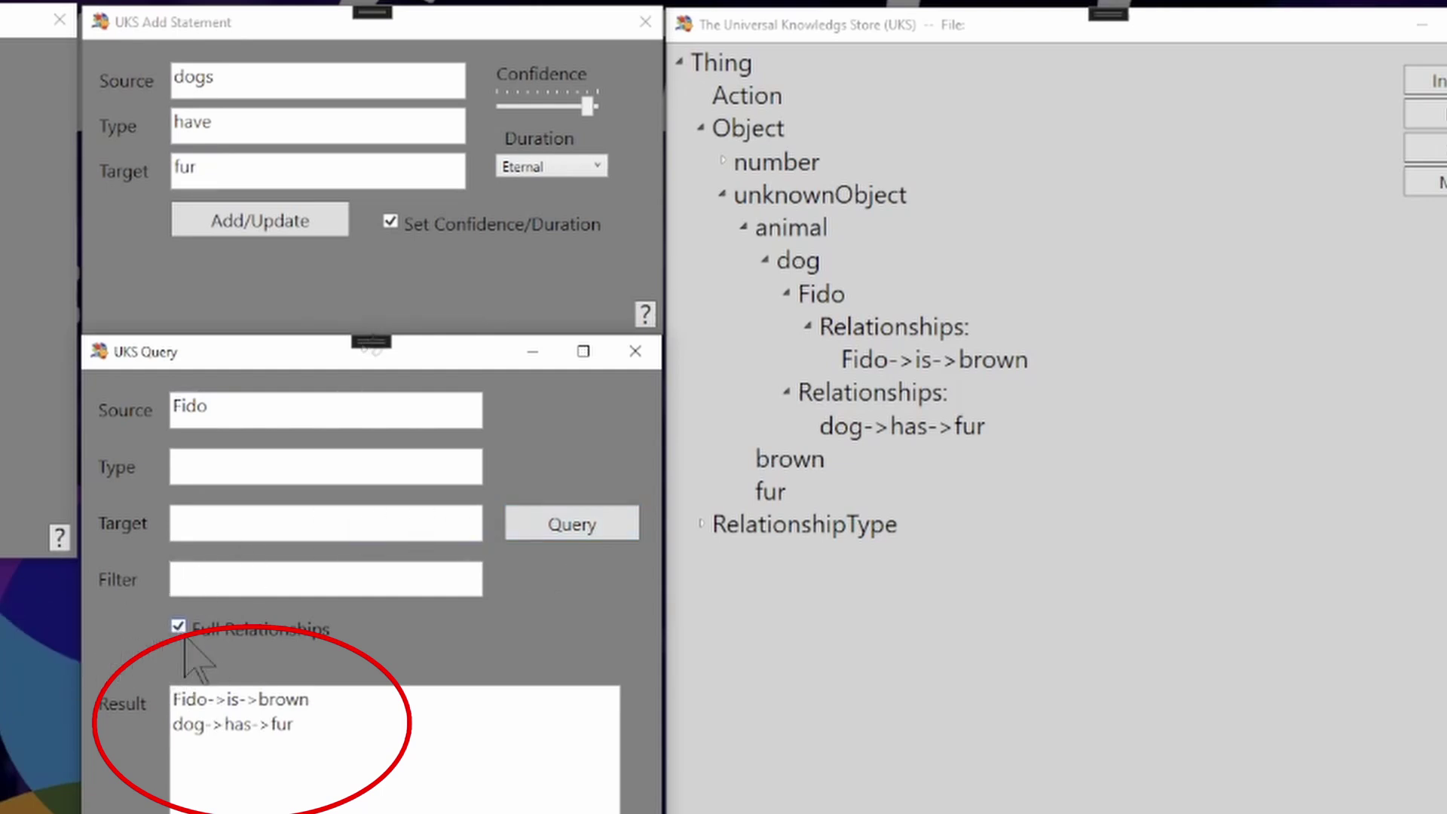
click(182, 633)
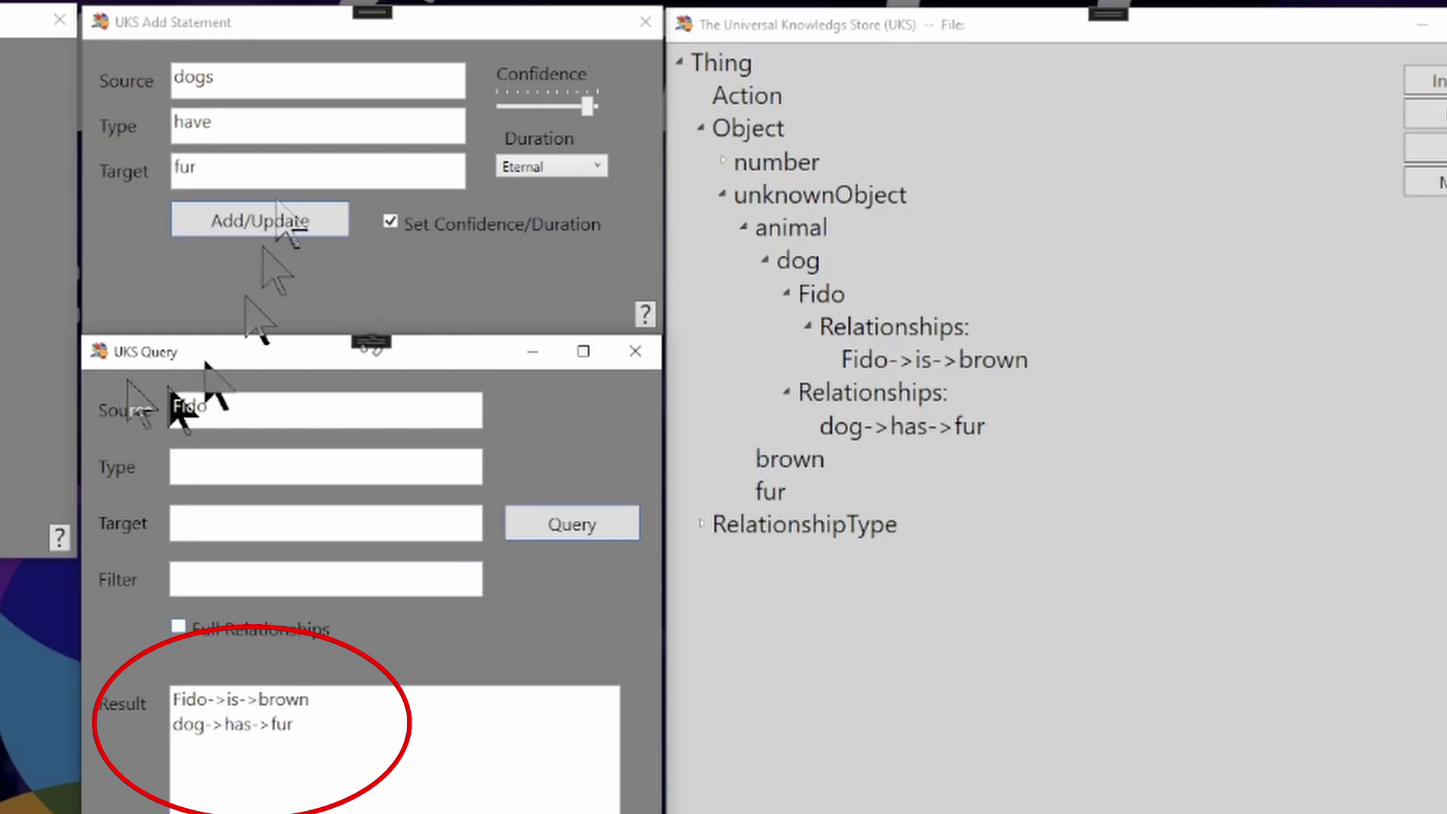
Add dogs have 4 legs and rerun Fido's query
click(311, 142)
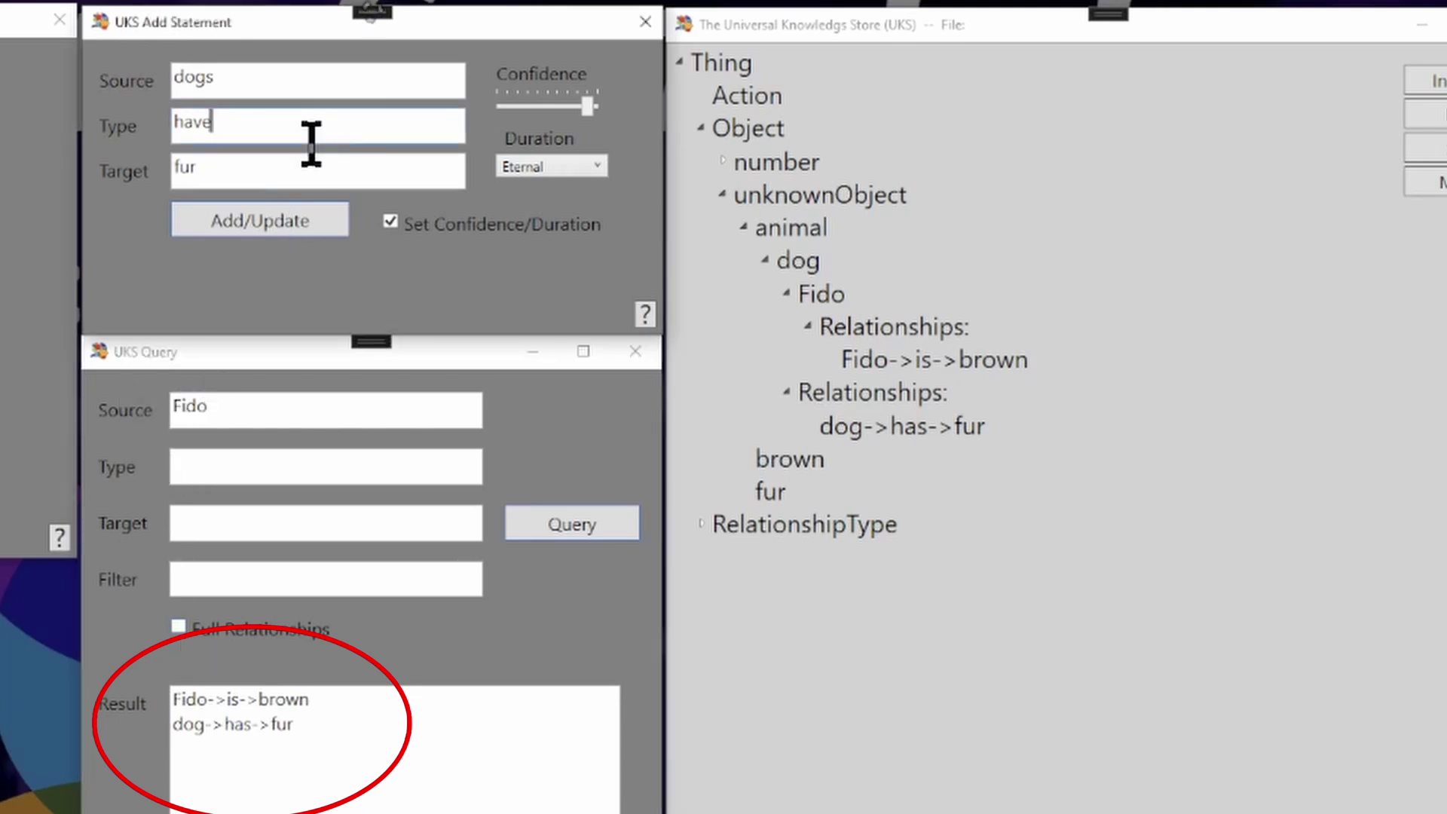
text(4)
key(Tab)
key(ctrl+a)
text(legs)
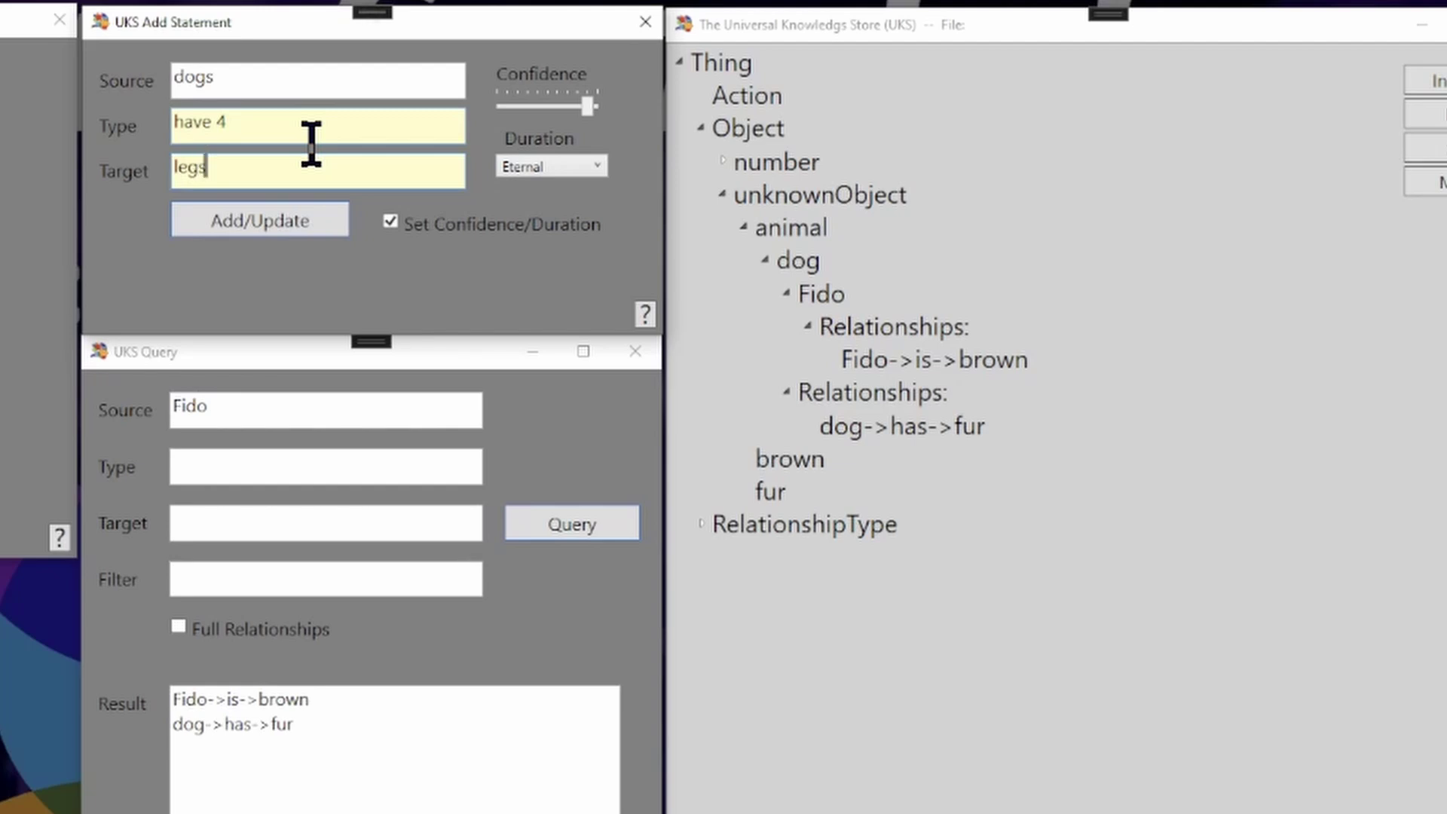
key(Return)
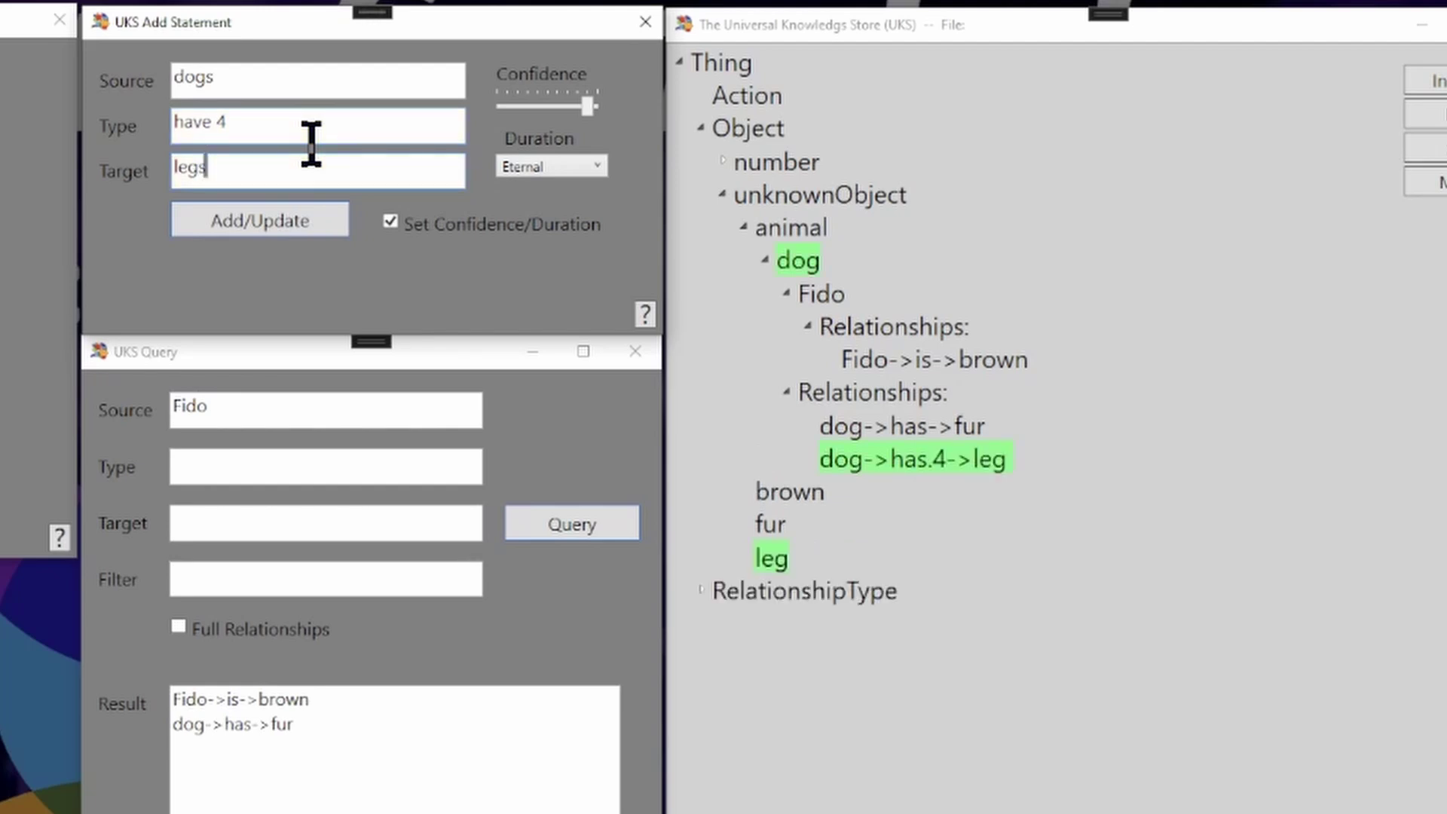
click(548, 535)
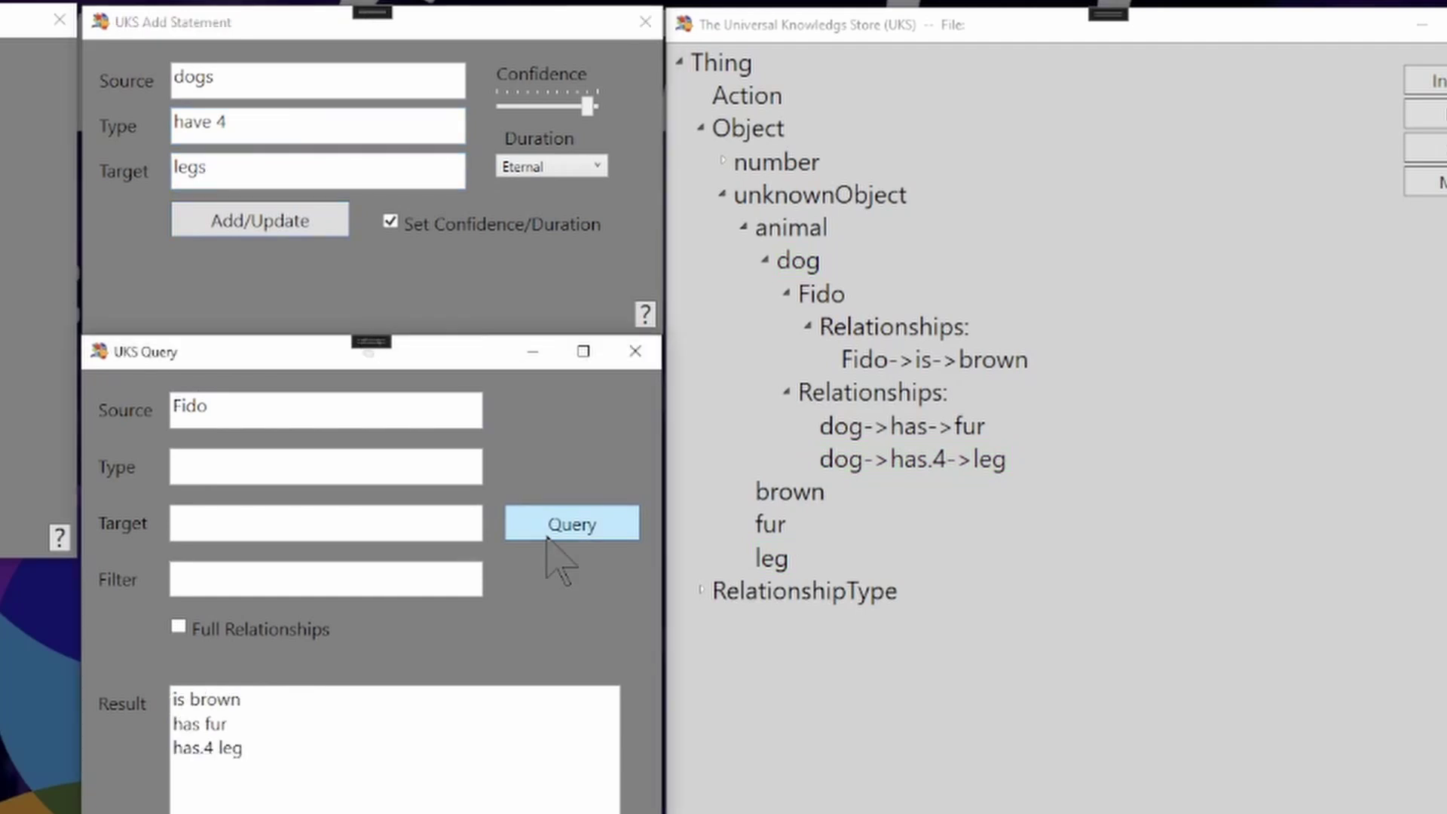
Add the statement dogs have tails
click(257, 124)
key(BackSpace)
key(BackSpace)
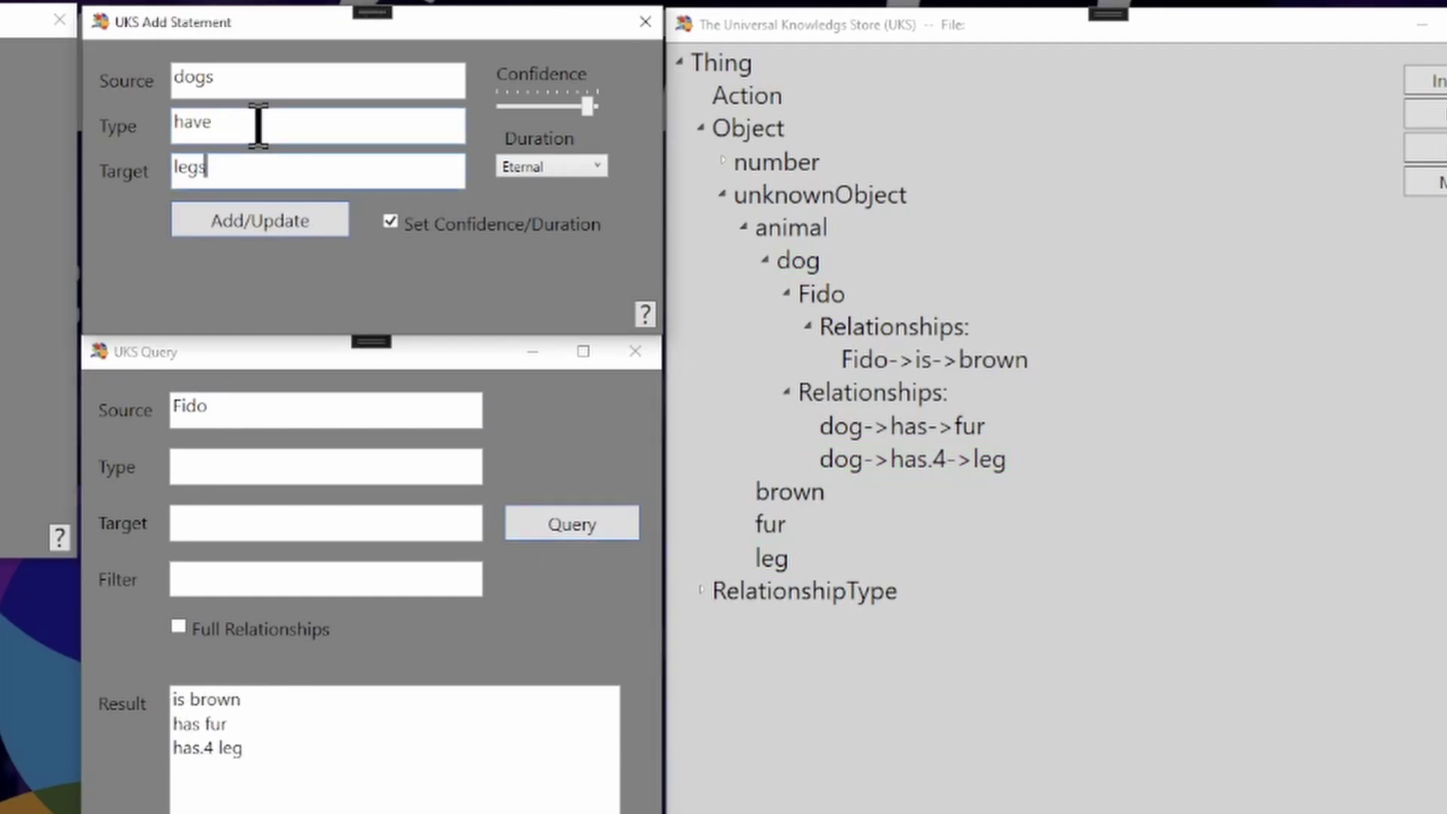
key(Tab)
text(tails)
key(Return)
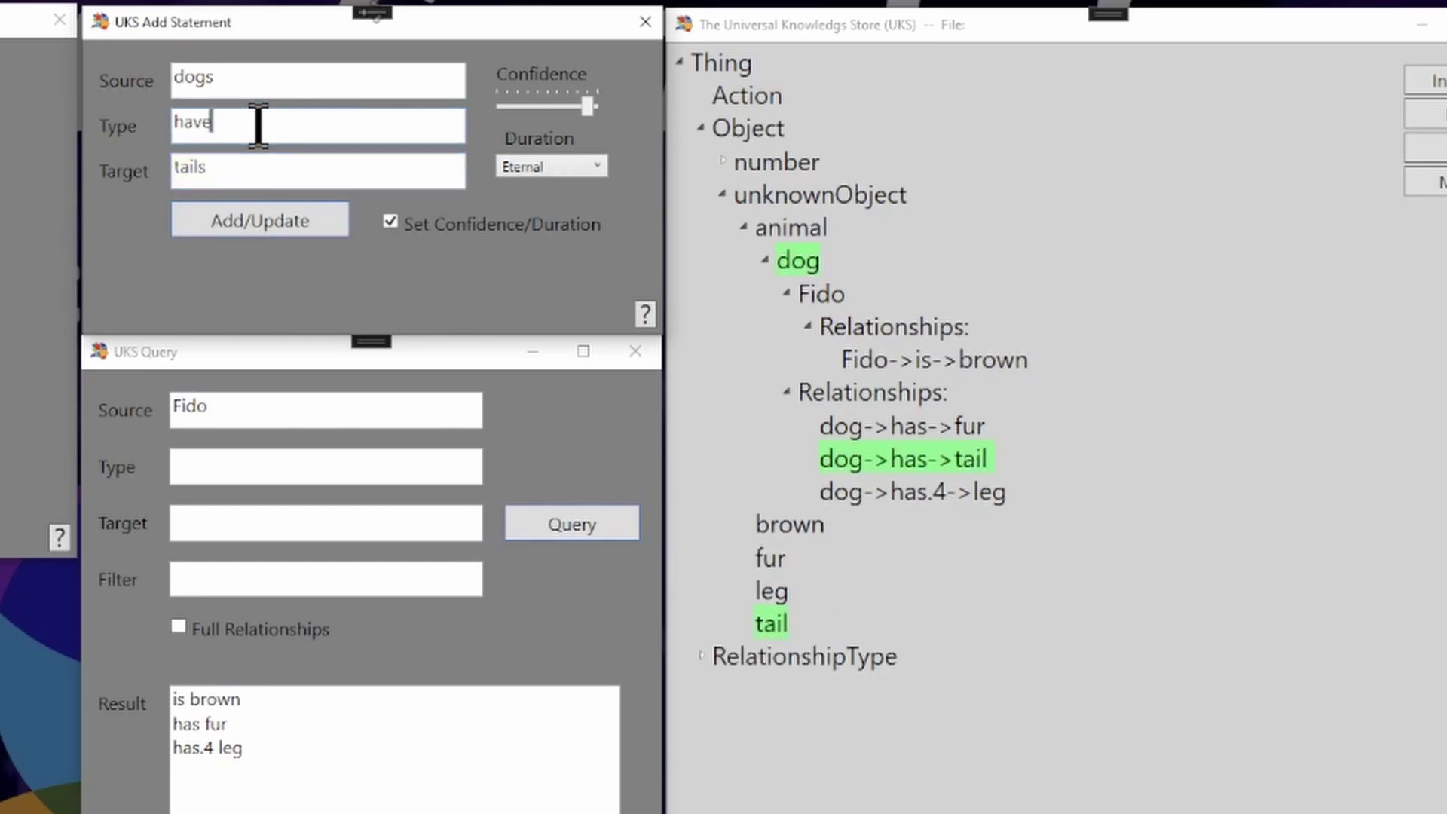
Add dogs have 2 eyes and rerun Fido's query to list inherited properties
click(258, 124)
text(2)
key(Tab)
text(eyes)
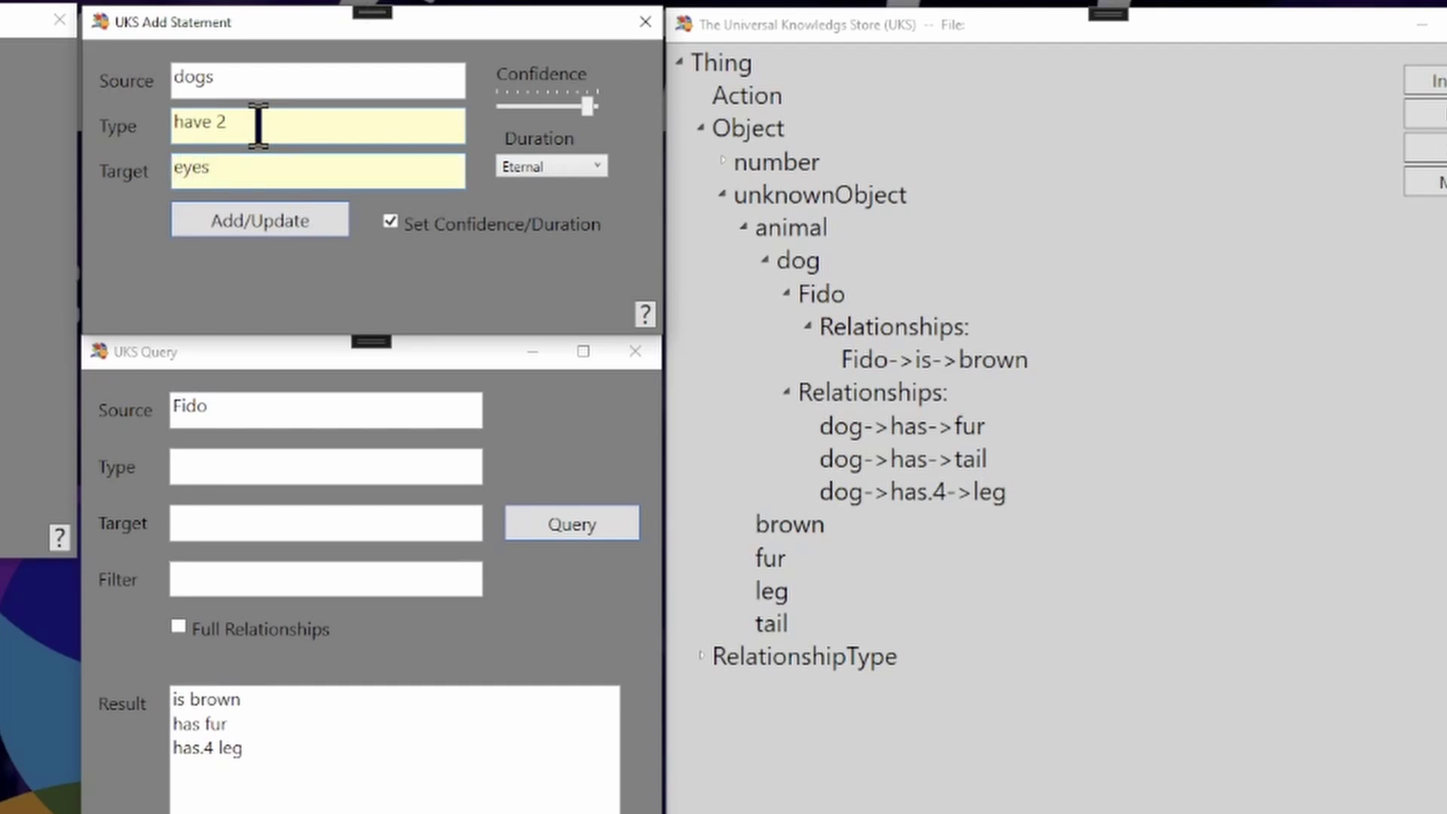
key(Return)
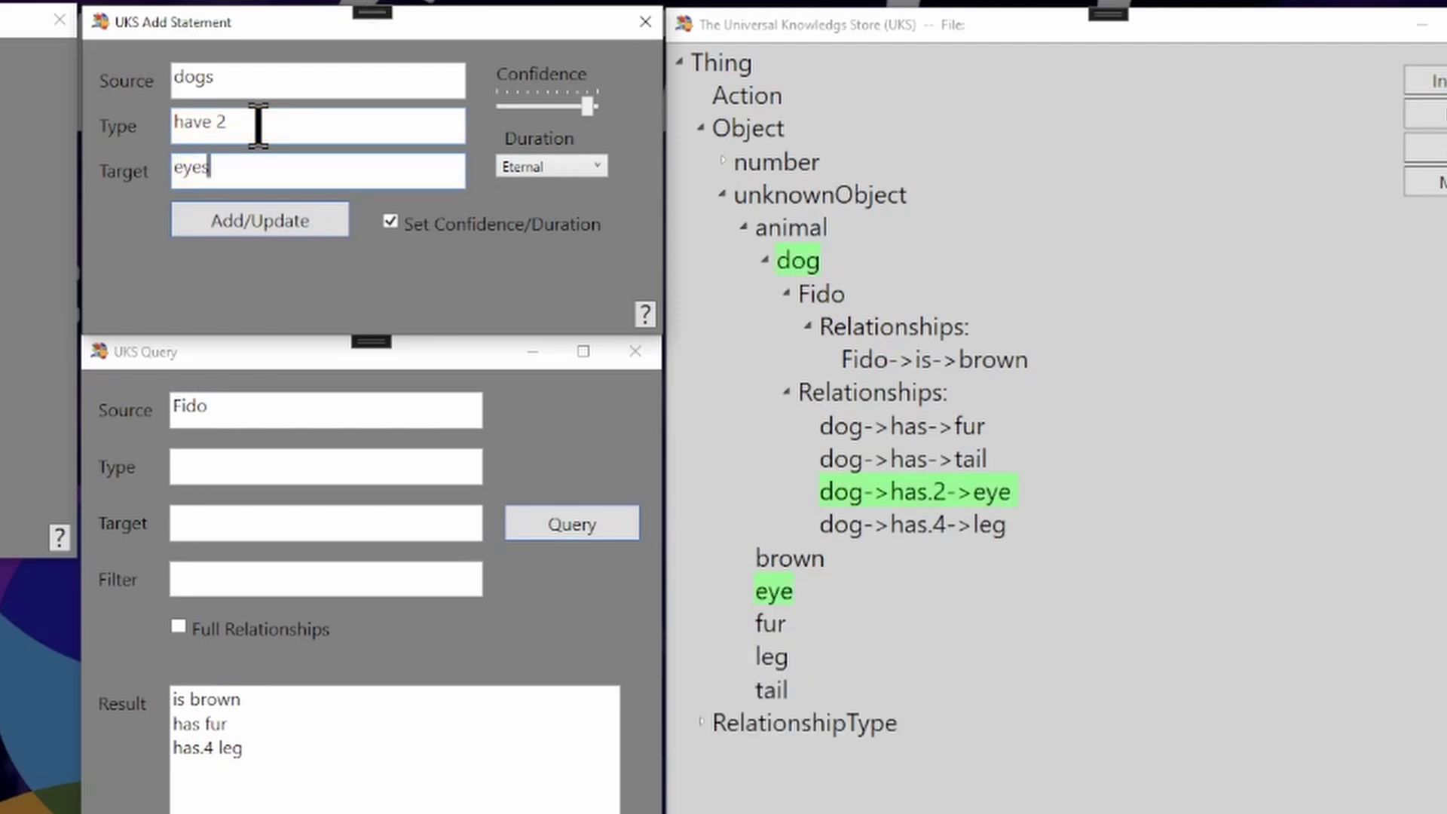
click(570, 527)
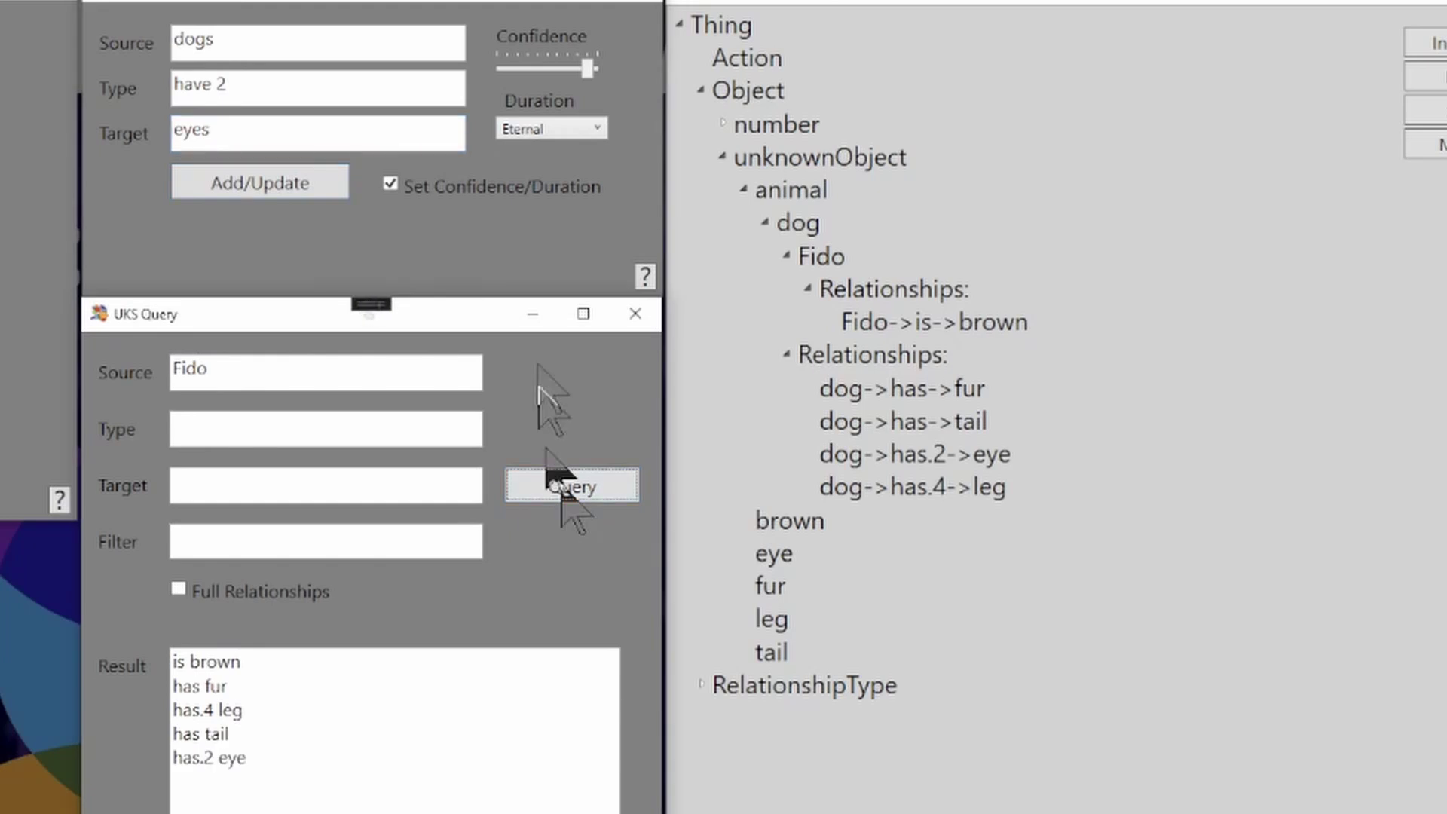
Add the statement Rover is-a dog and start querying Rover
click(344, 41)
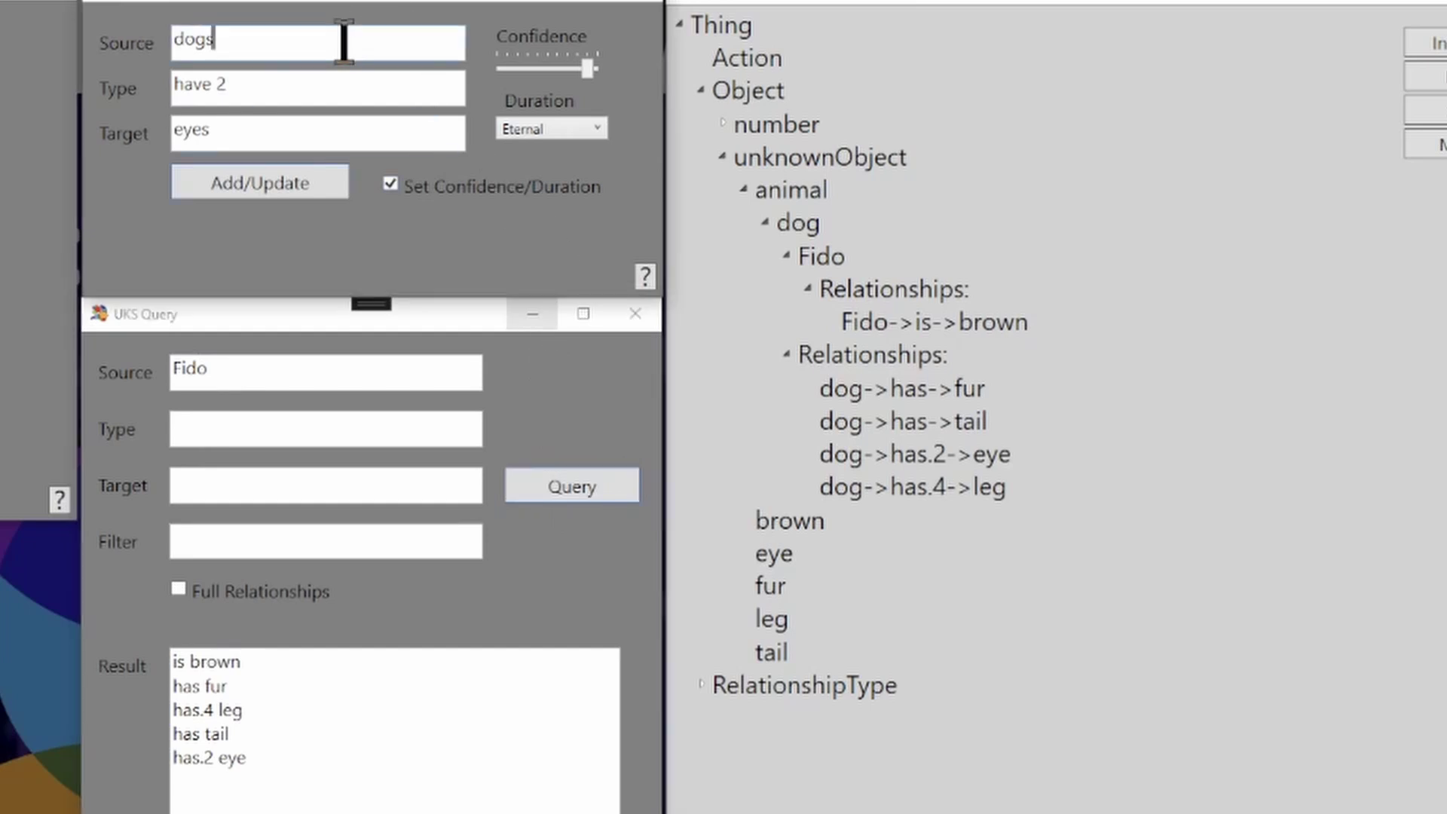
key(shift+Left)
key(ctrl+a)
text(Rover)
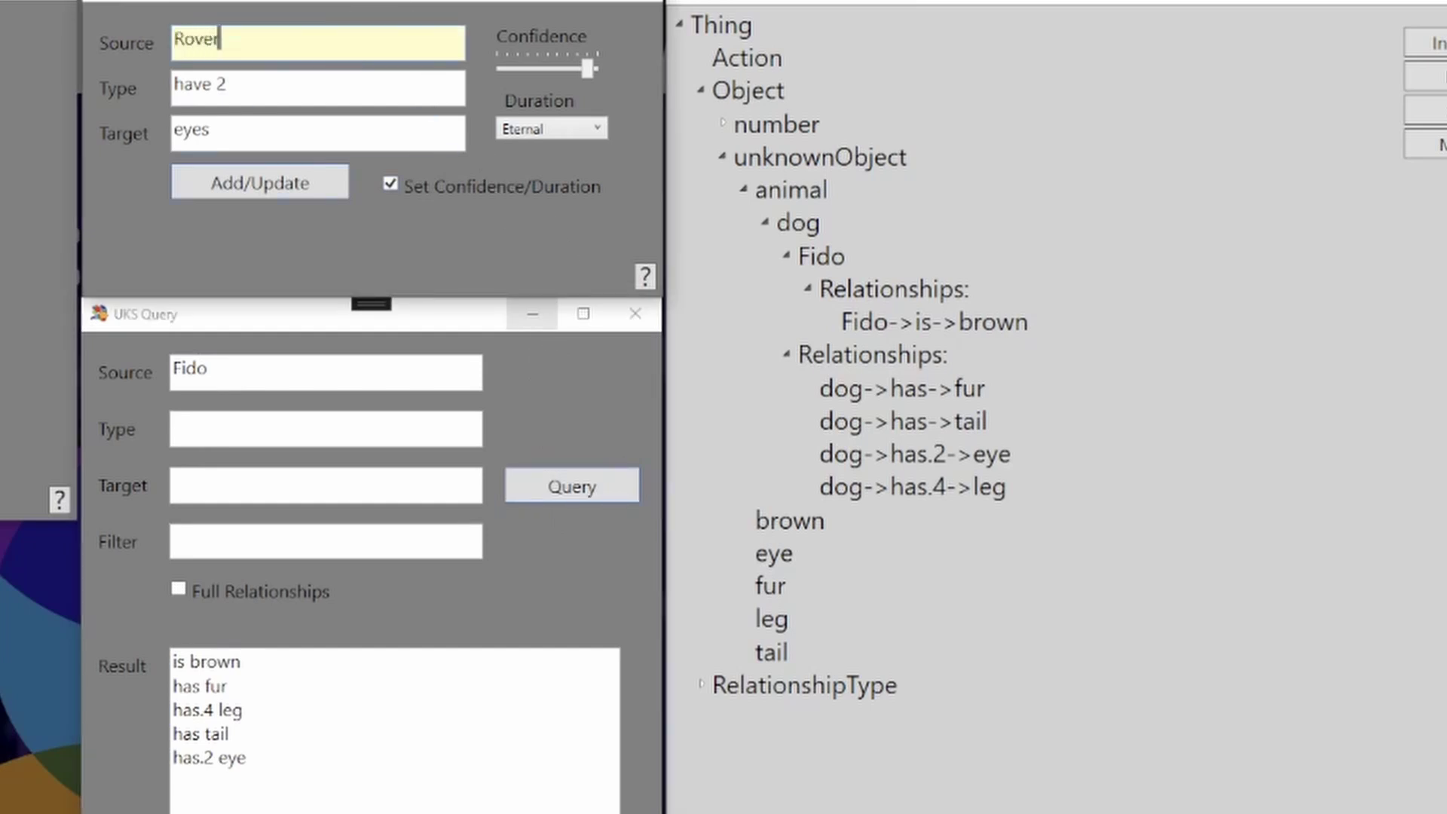
key(Tab)
key(shift+Left)
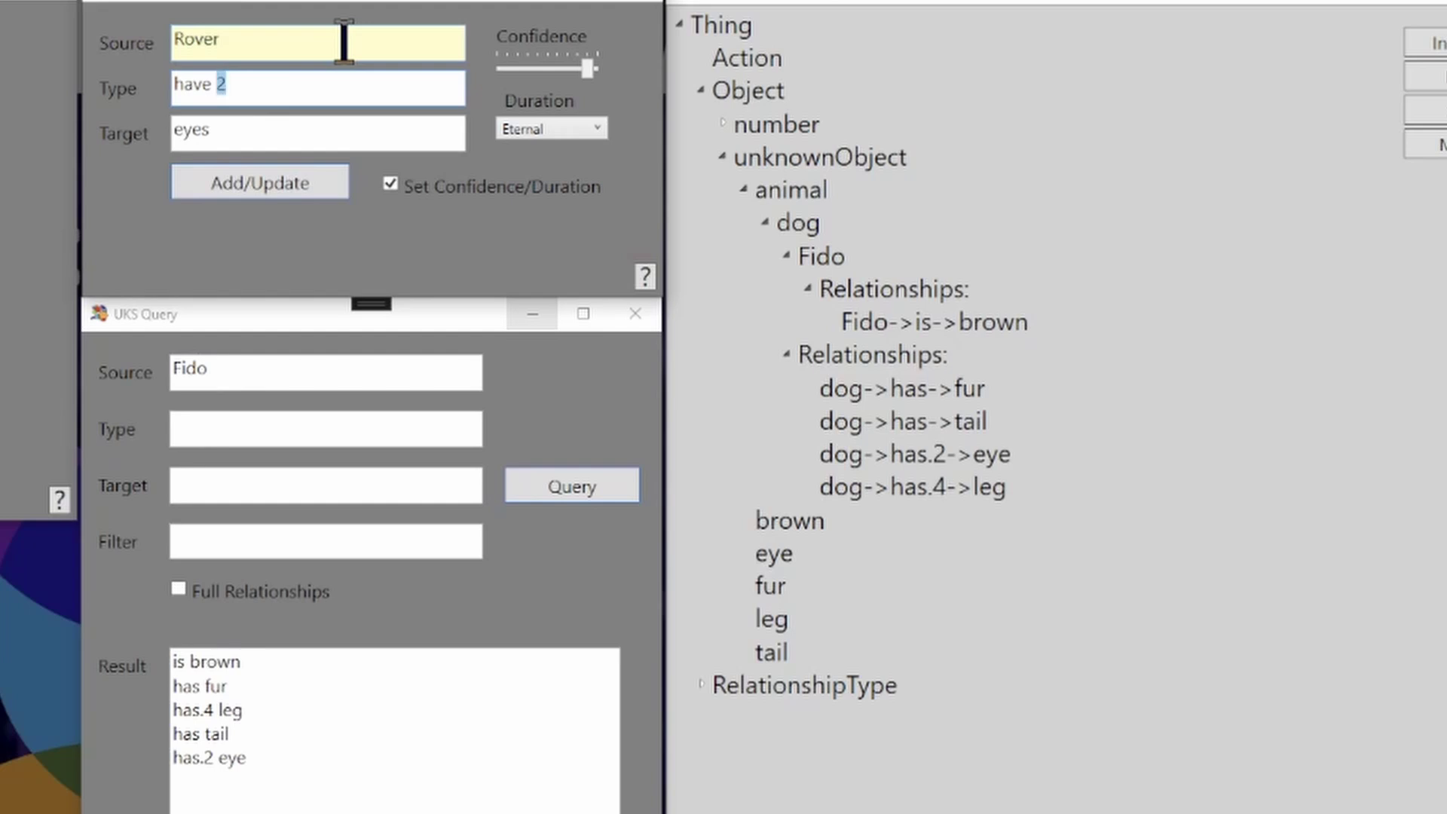
key(ctrl+a)
key(BackSpace)
text(is-a)
key(Tab)
key(ctrl+a)
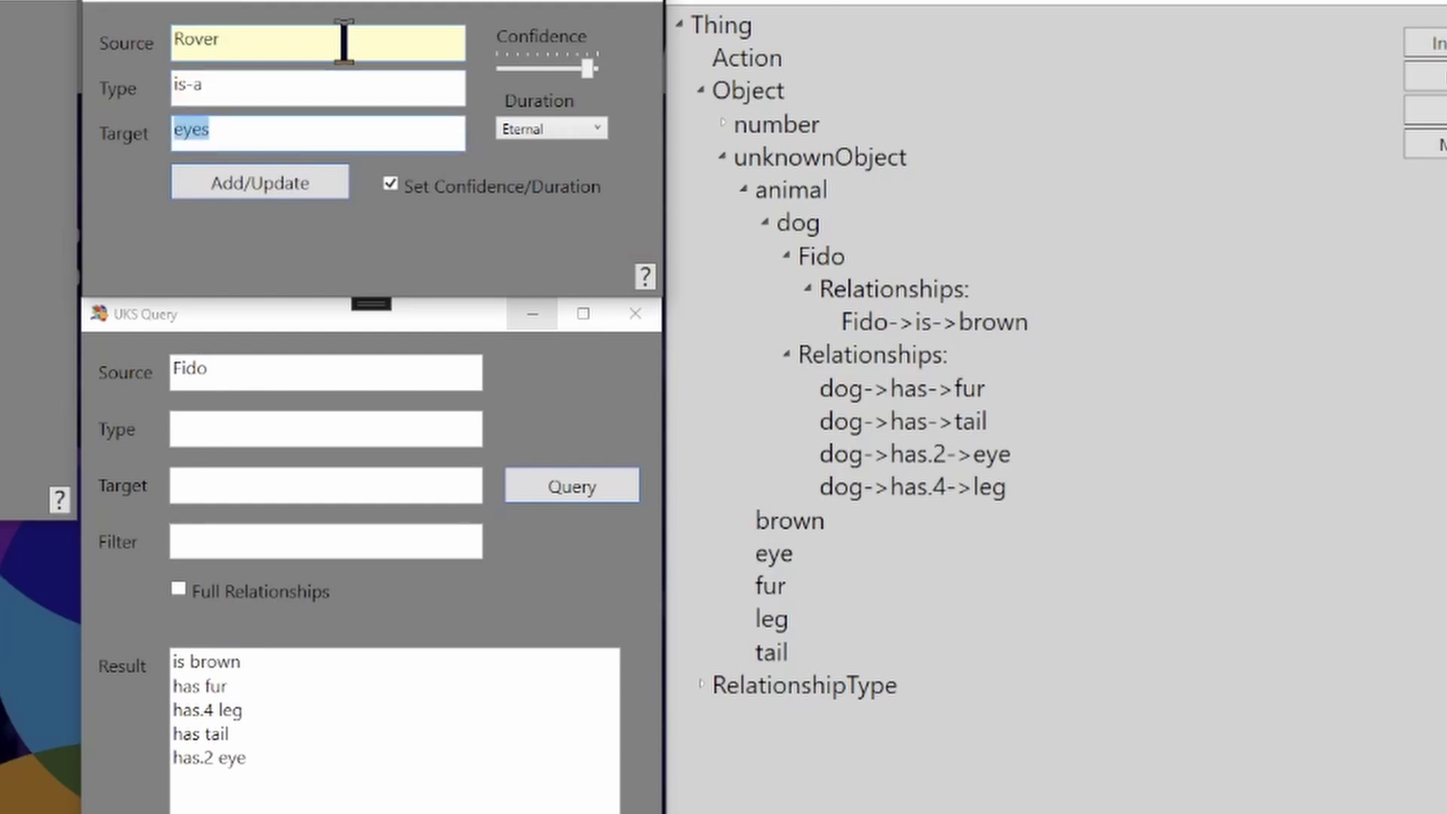
key(Return)
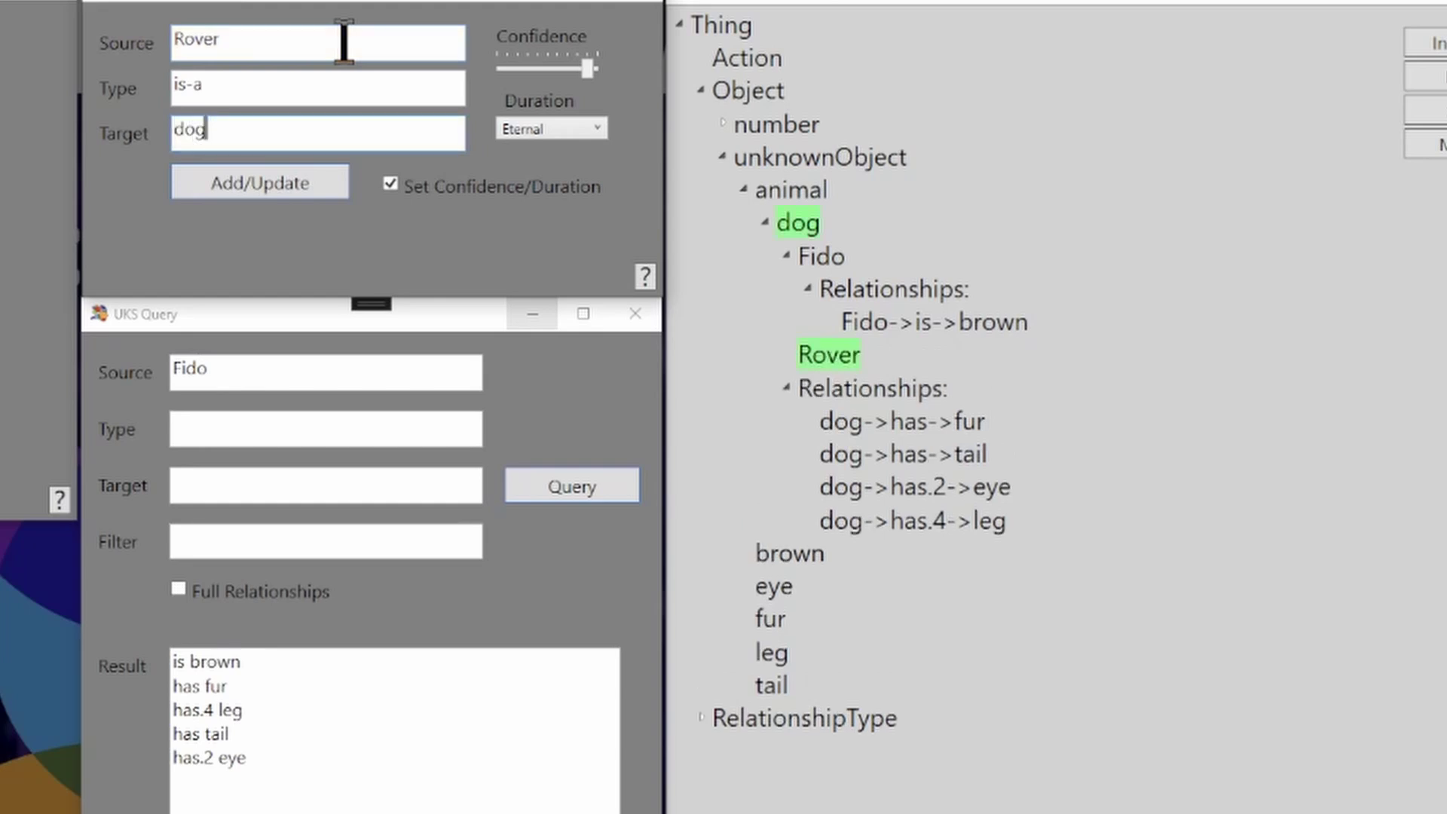
double_click(190, 370)
text(Rover)
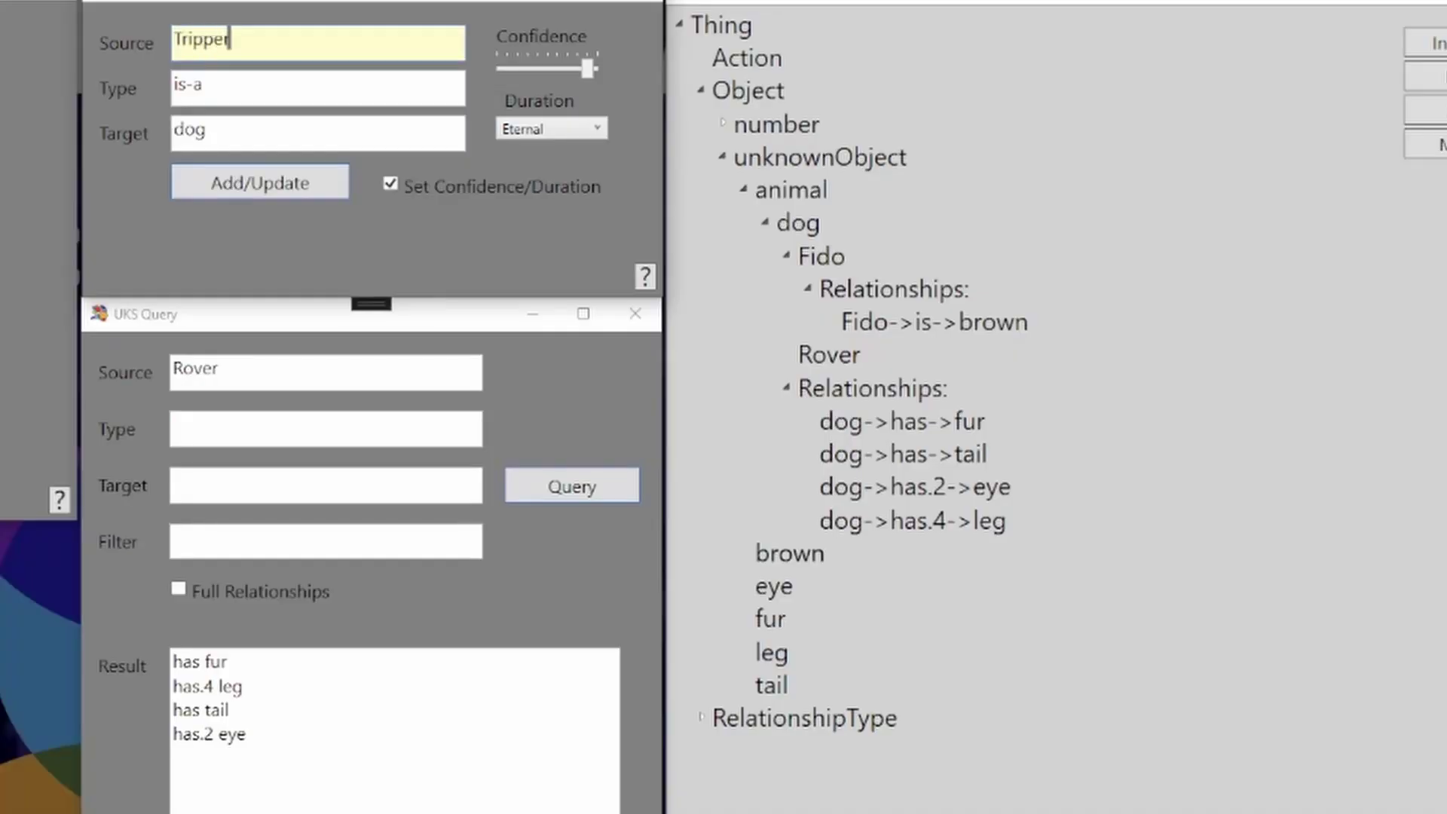
Add Tripper is-a dog, then enter Tripper has 3 legs as an exception
key(Return)
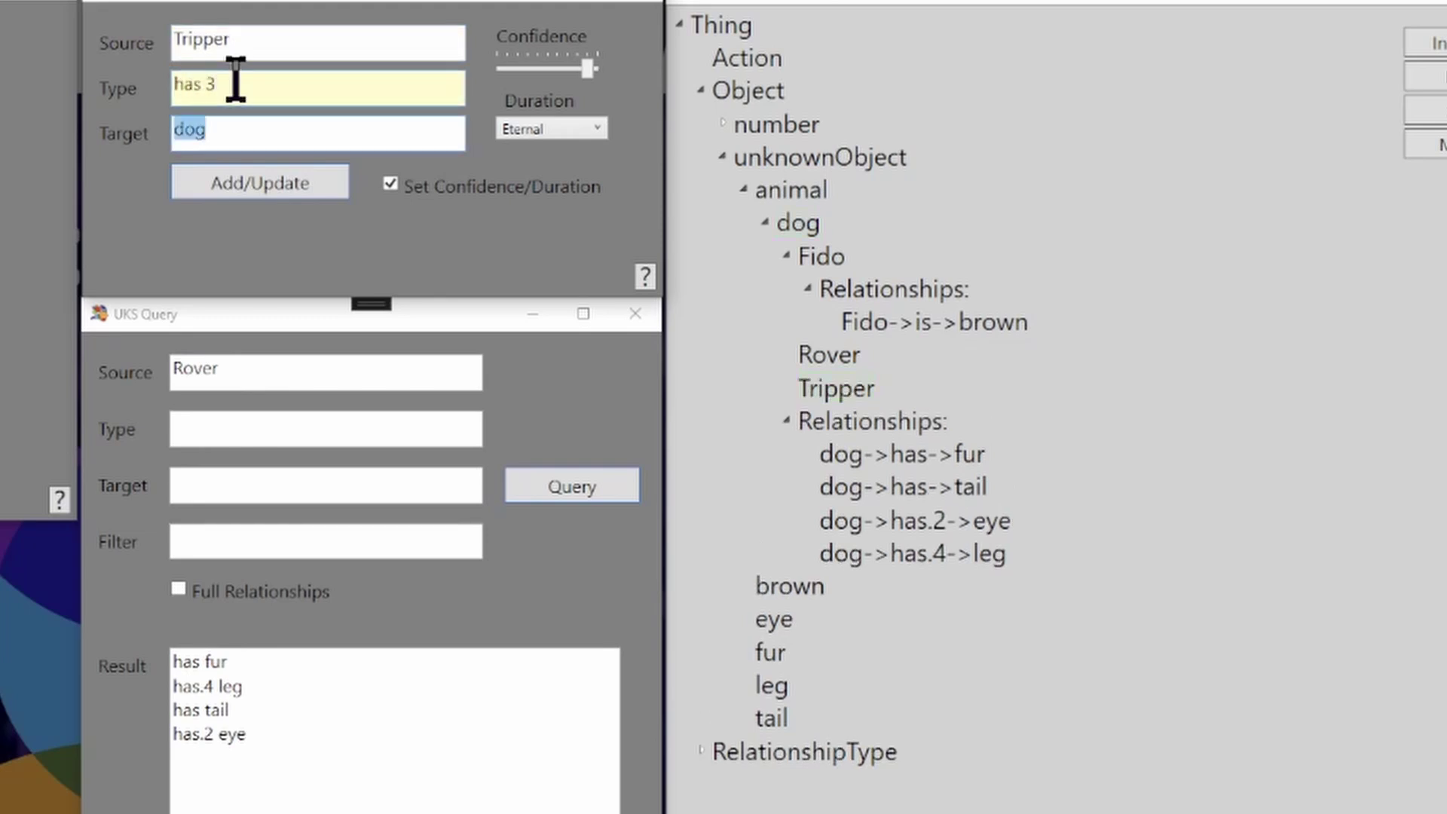
text(s)
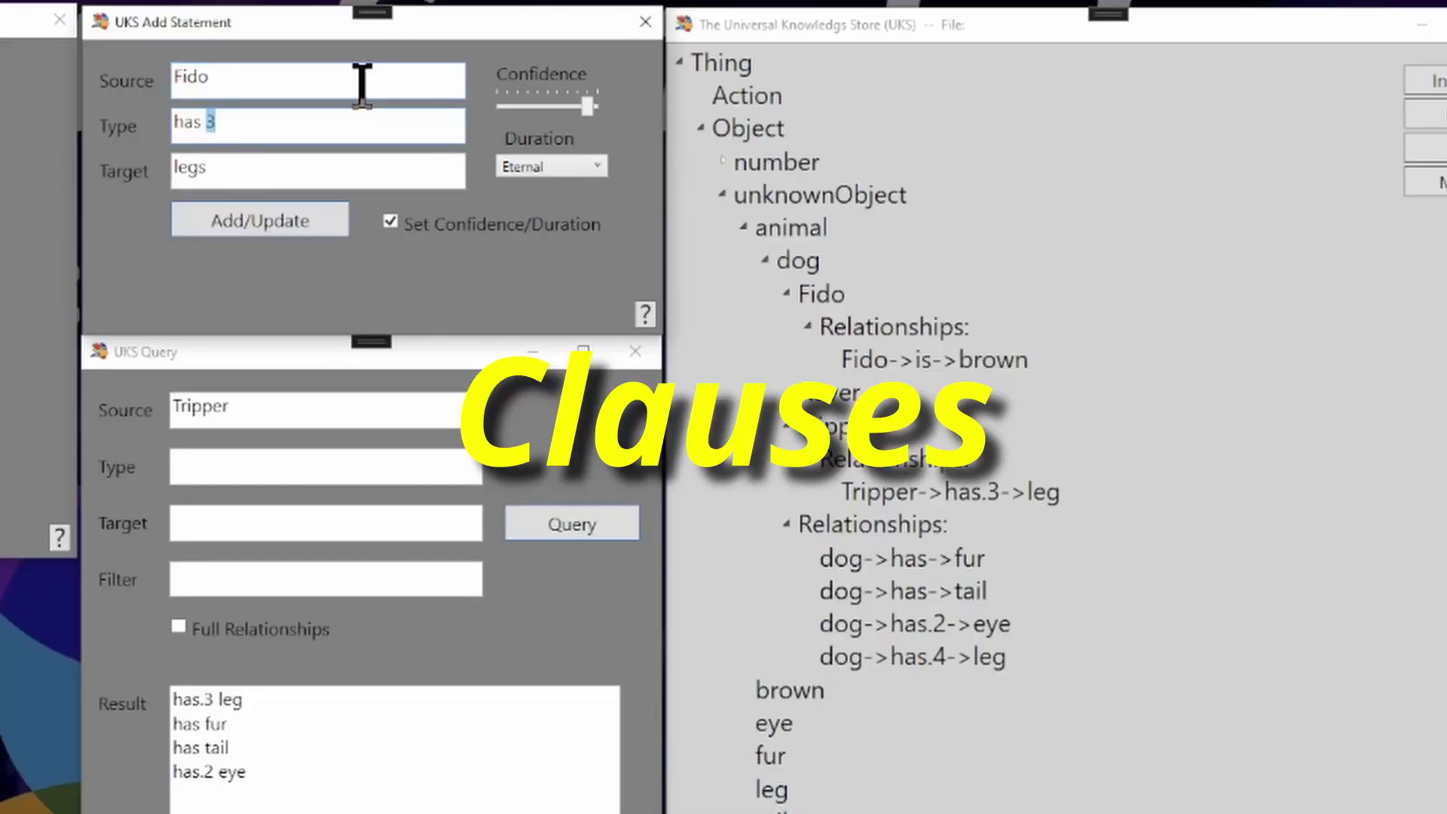
Add Fido can play fetch and set the query source to Fido
text(play)
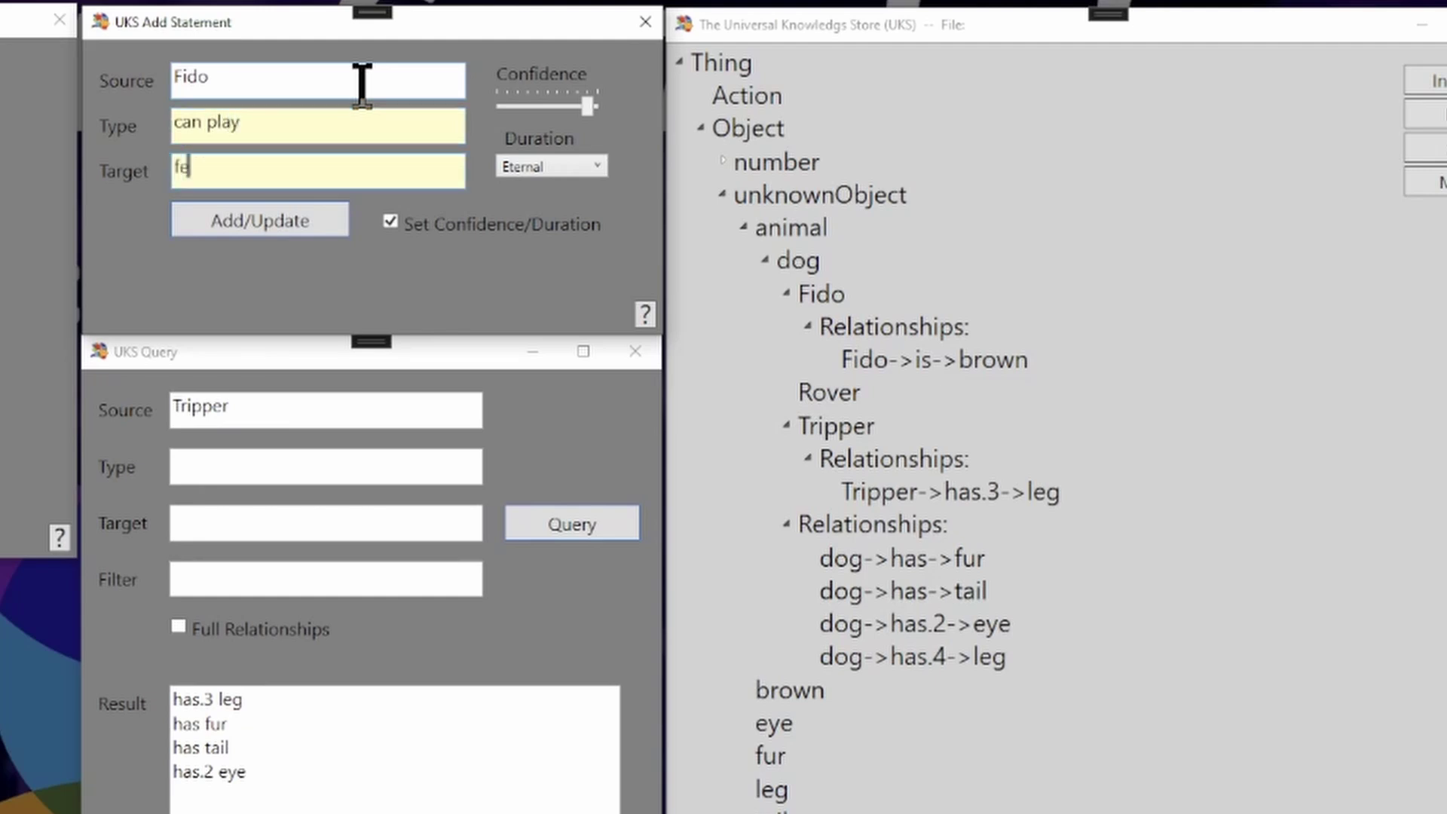
key(Return)
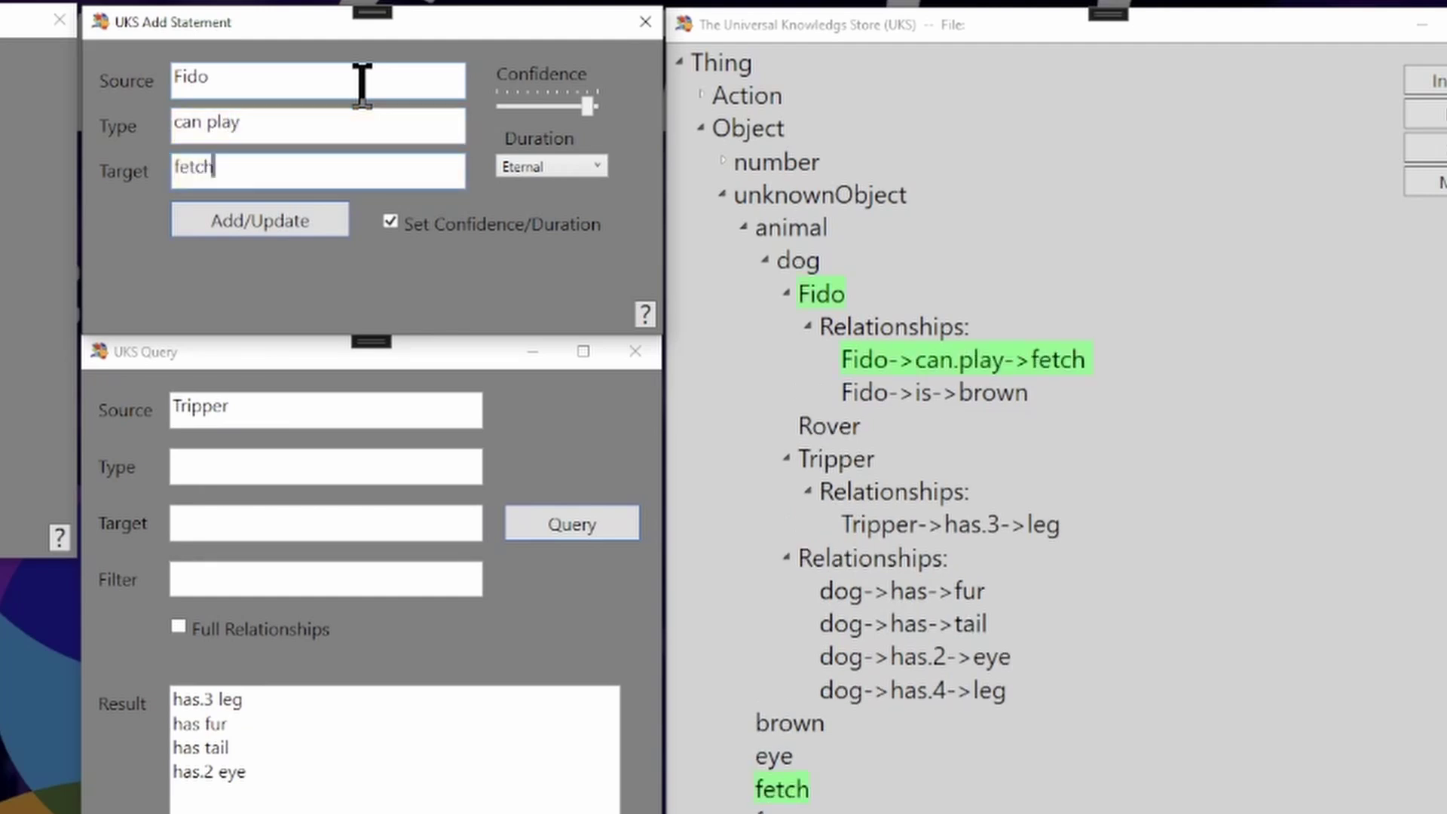
double_click(199, 408)
text(Fido)
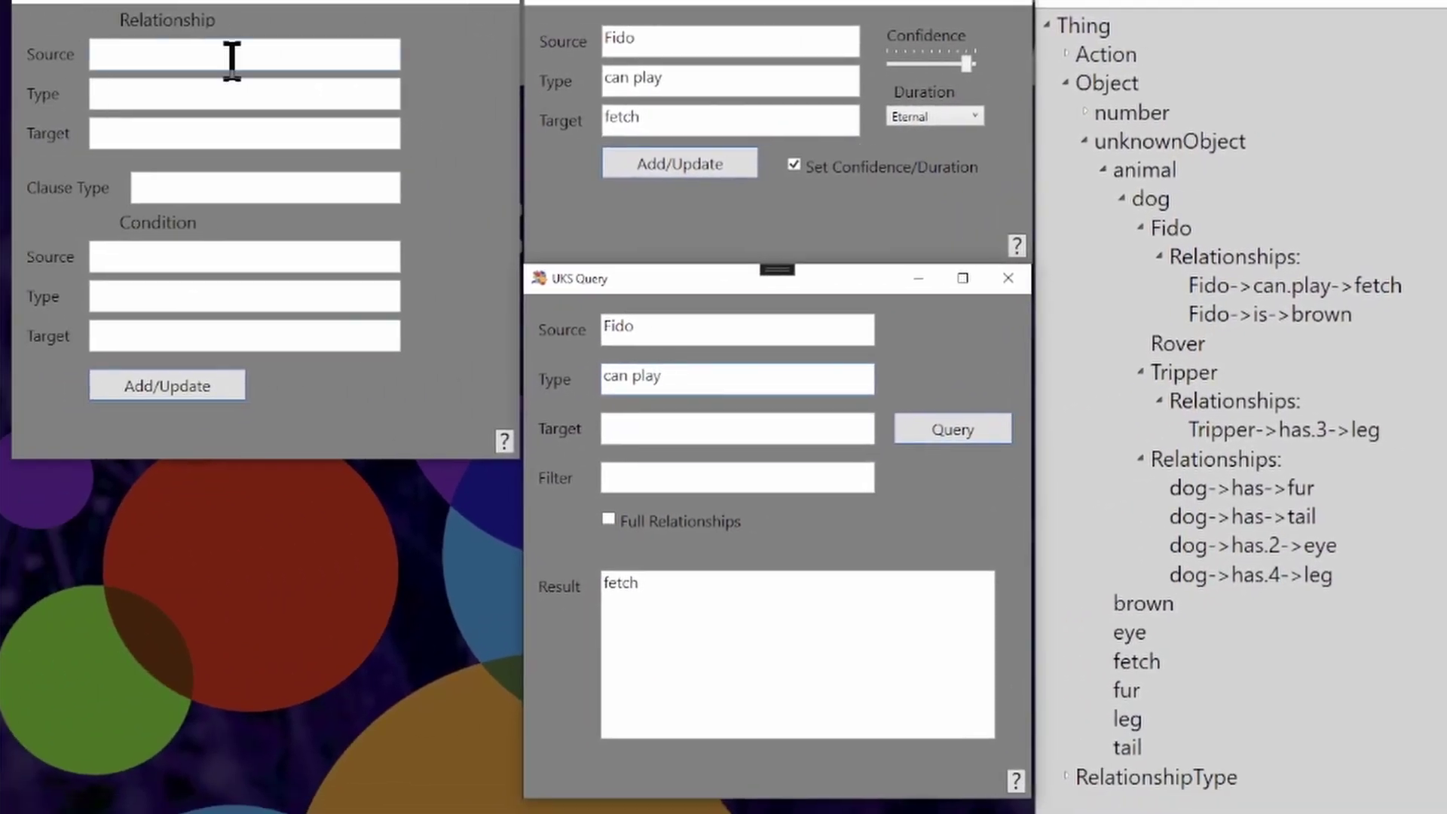
Add the clause Fido can play frisbee IF weather is sunny
click(233, 59)
text(Fido)
key(Tab)
text(can play)
key(Tab)
text(frisb)
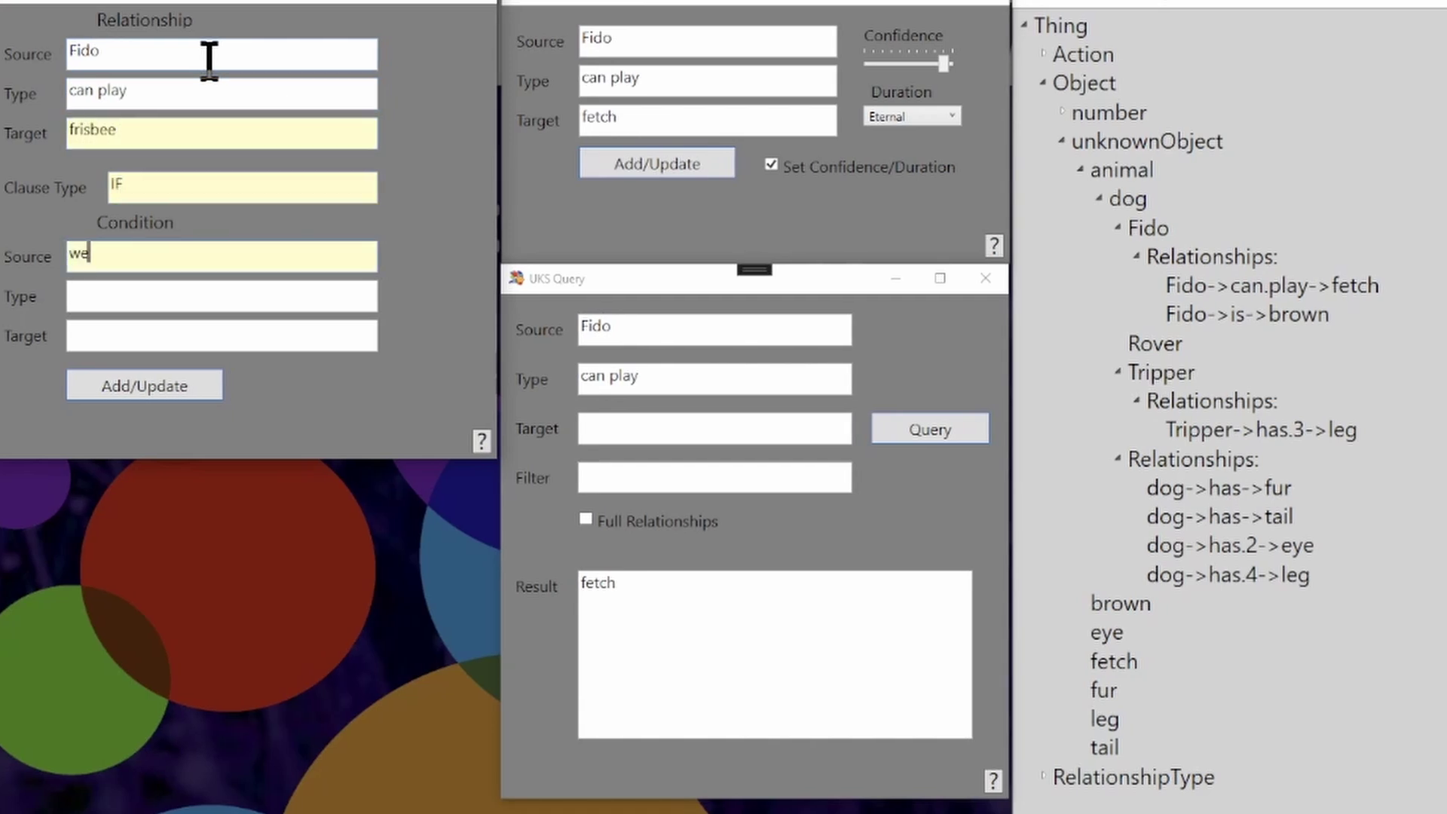
key(Return)
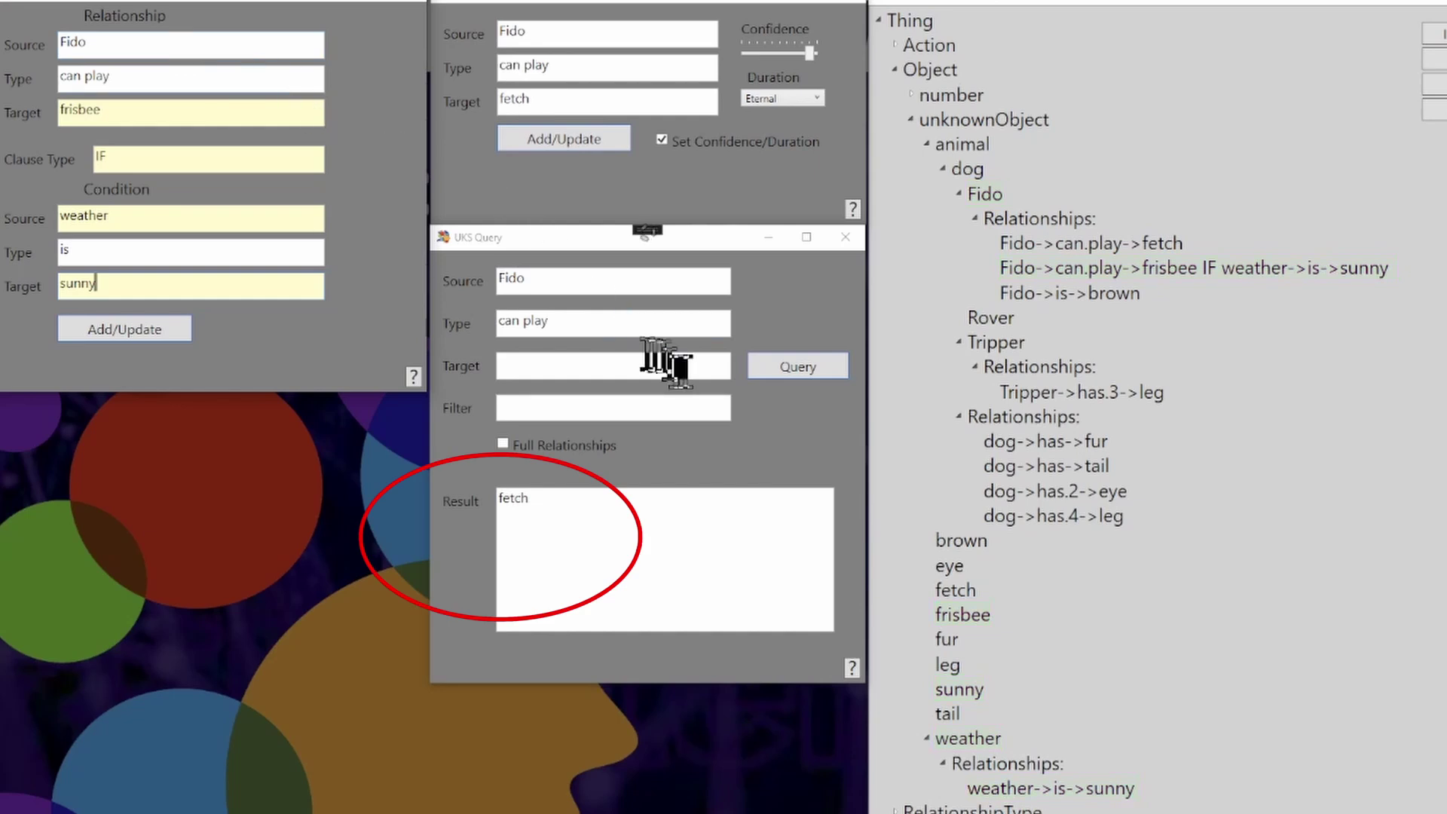
Add weather is not sunny and rerun Fido's can-play query, now returning only fetch
click(820, 368)
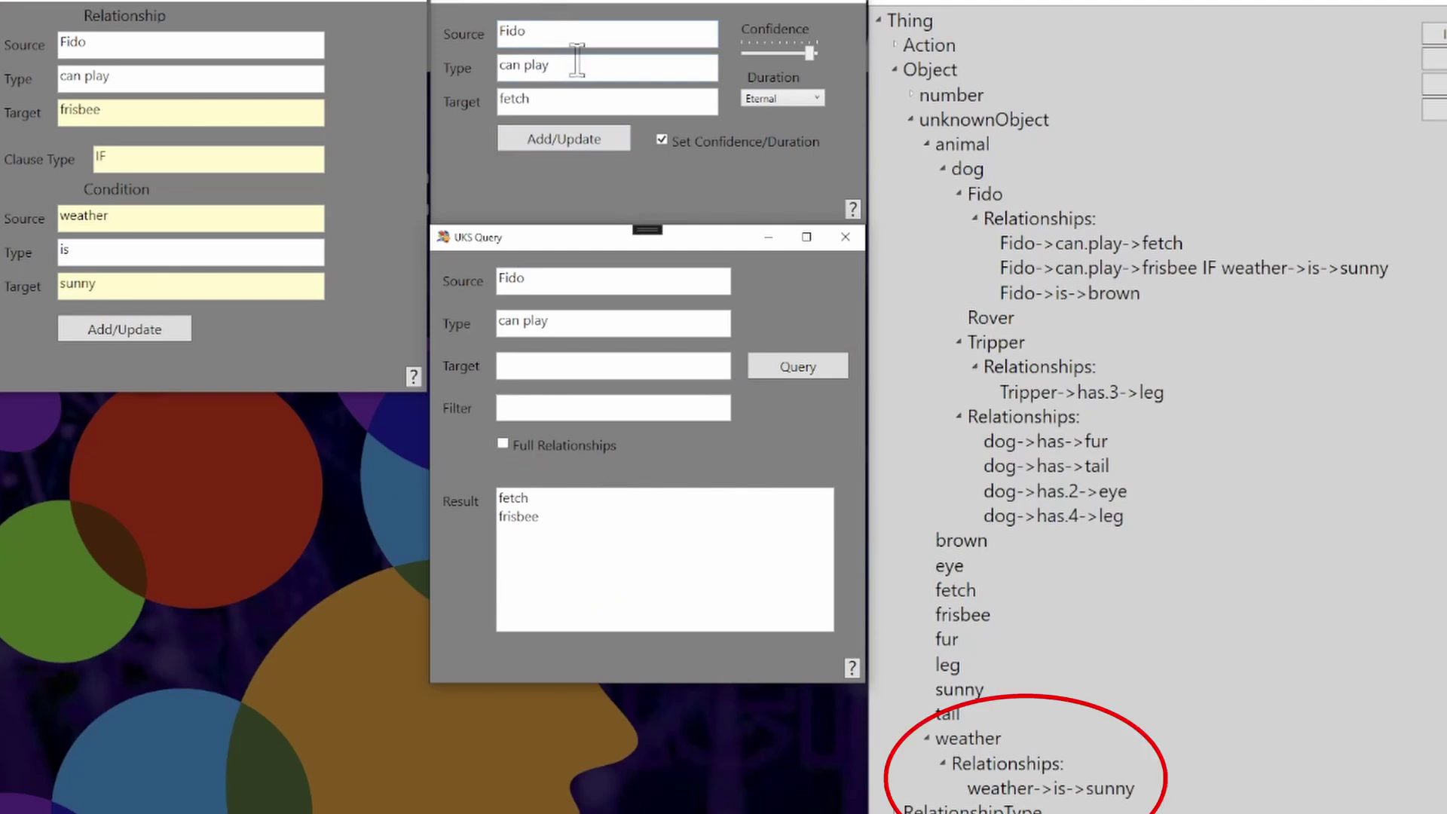
double_click(561, 35)
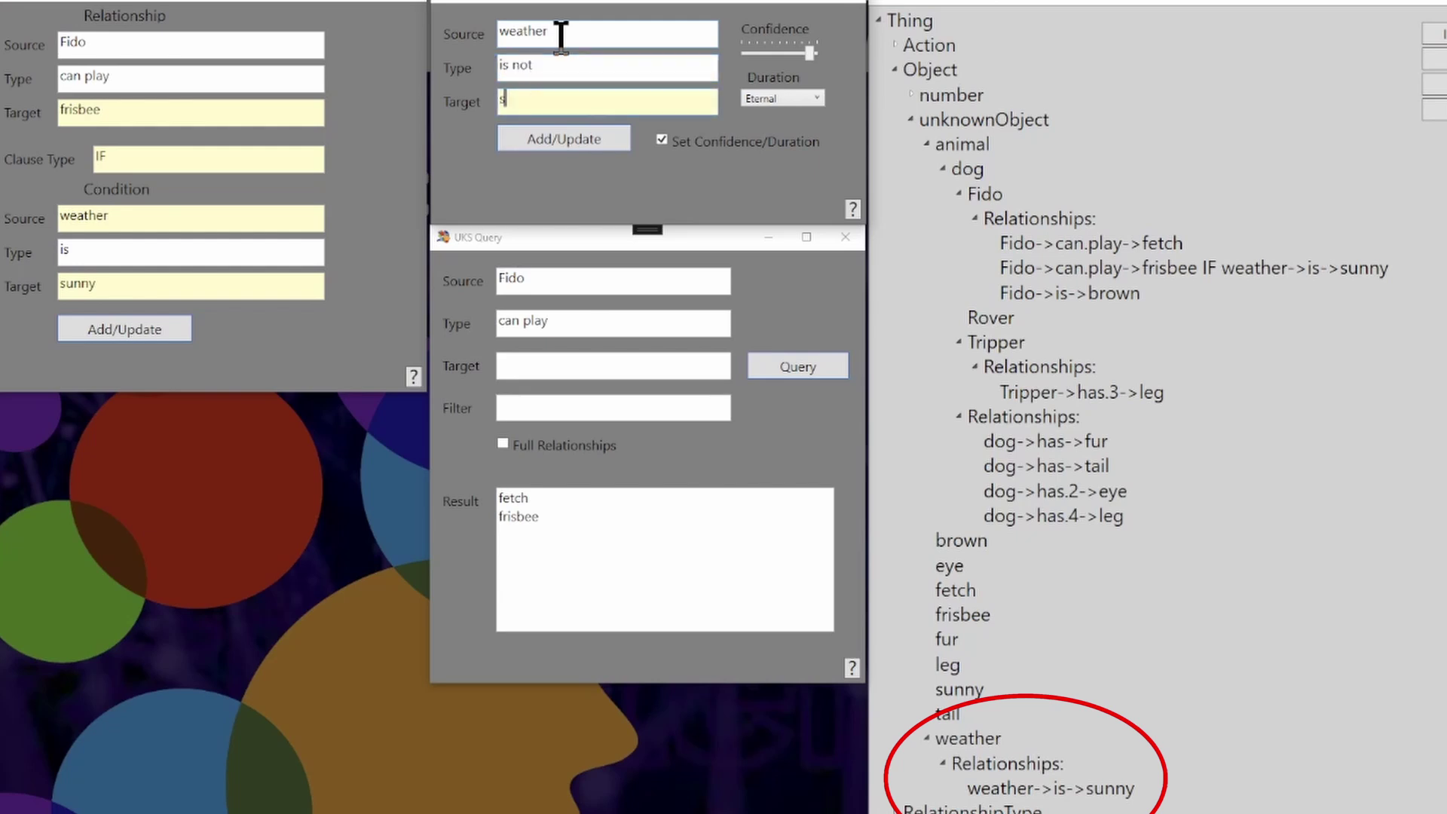
click(787, 377)
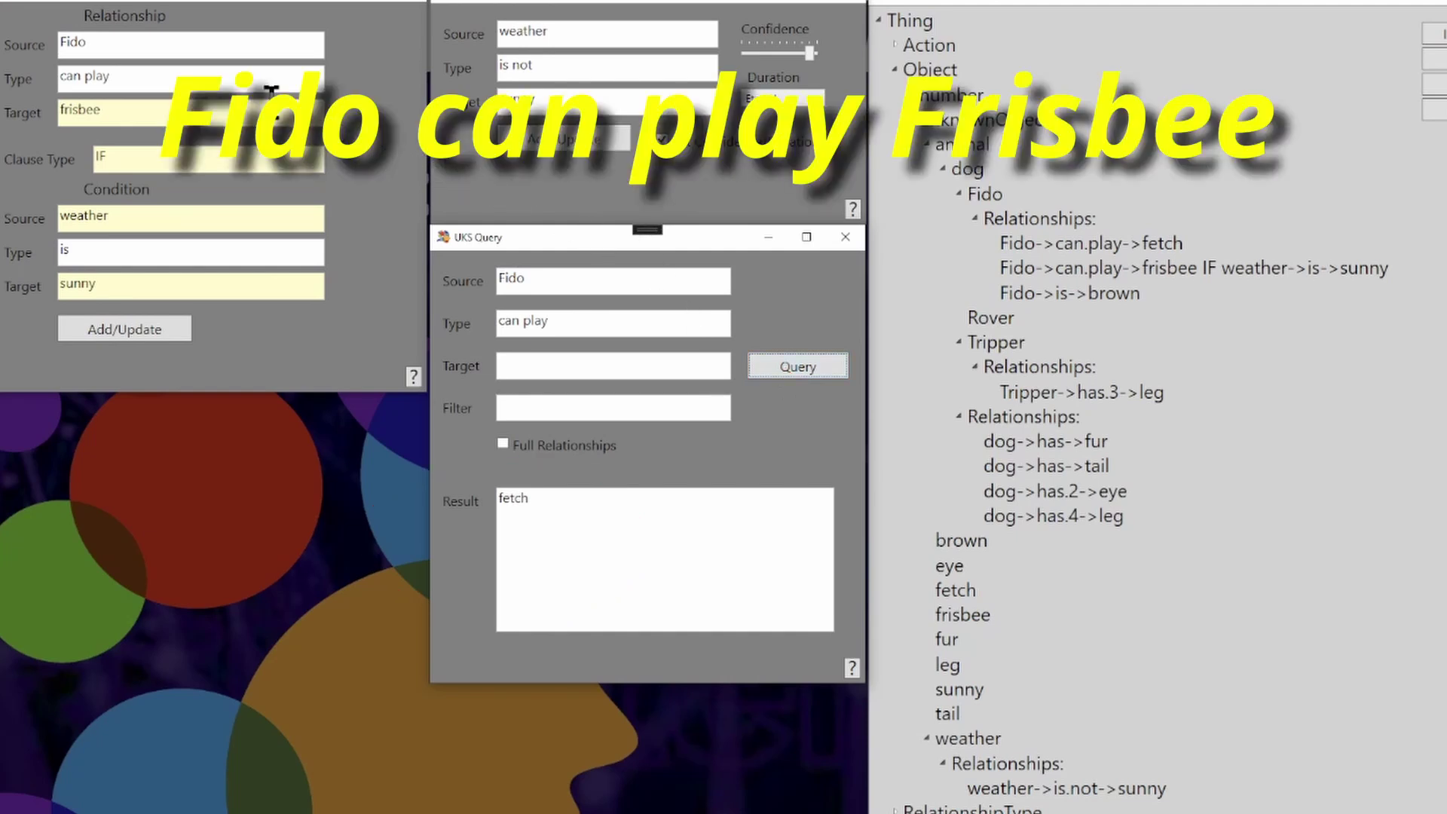
Fill the clause form with Fido play frisbee WHEN day is yesterday
click(133, 89)
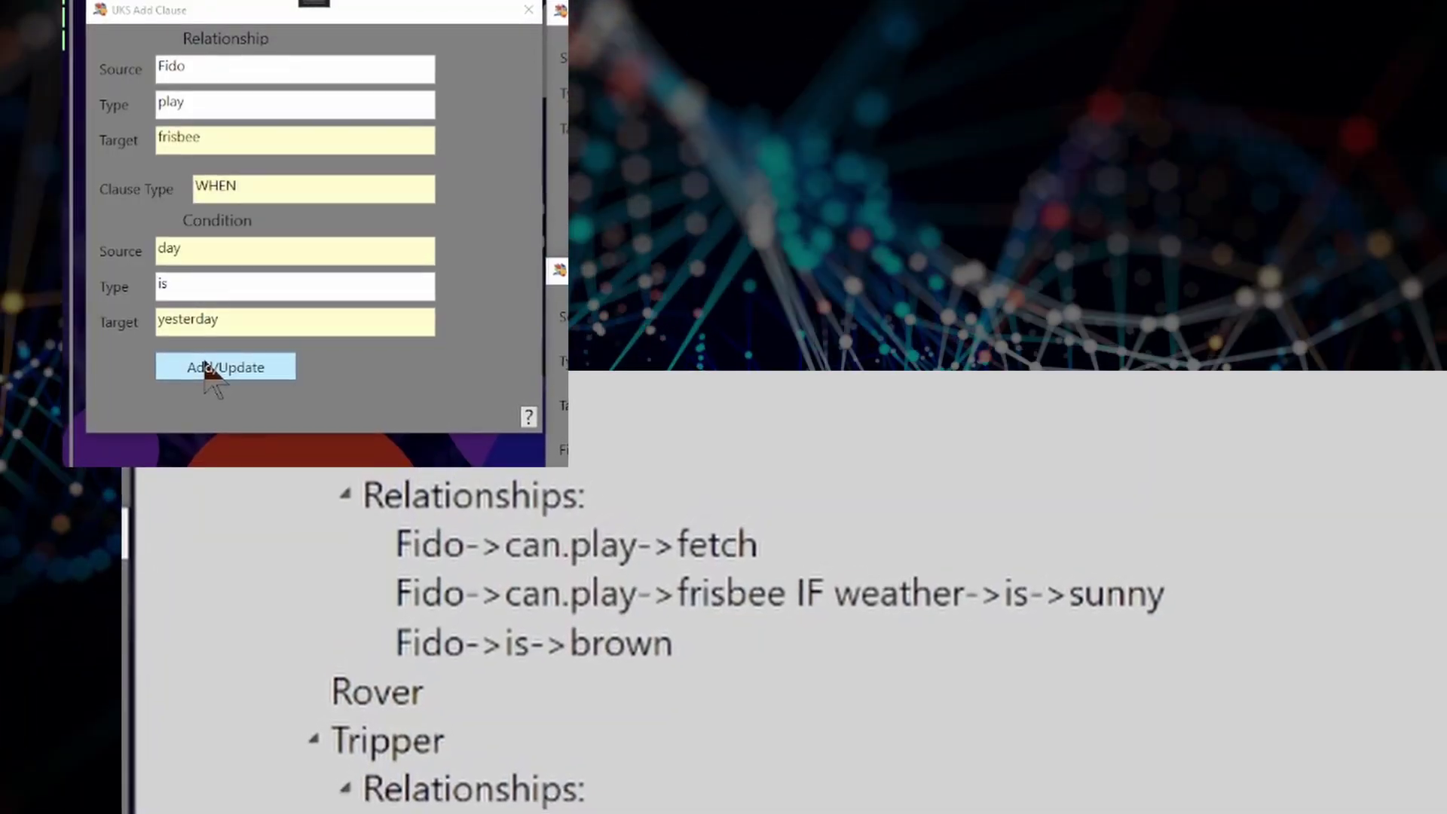
Add the WHEN day is yesterday clause, then change the clause type to WHERE
click(209, 369)
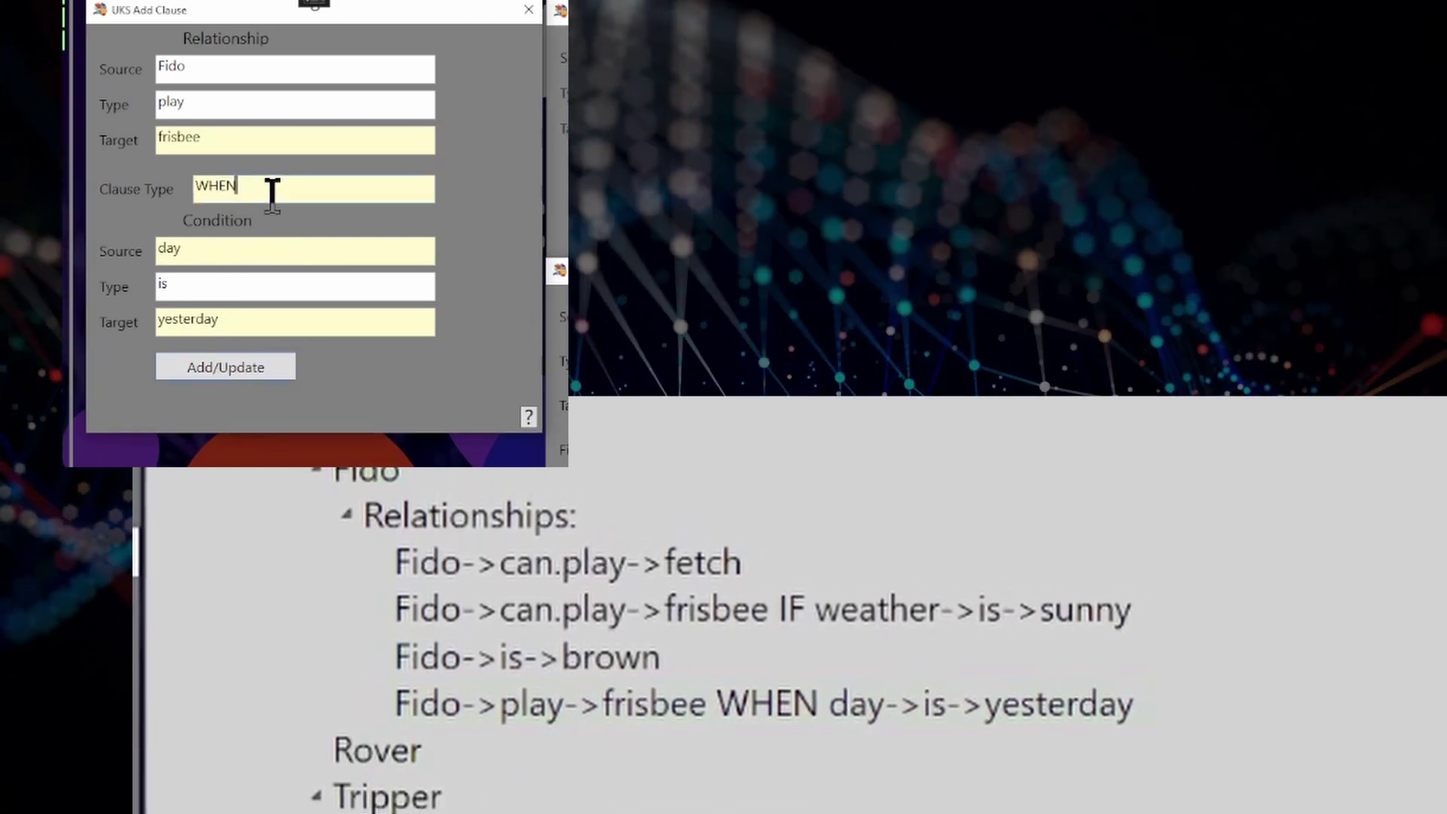
click(272, 194)
key(BackSpace)
text(RE)
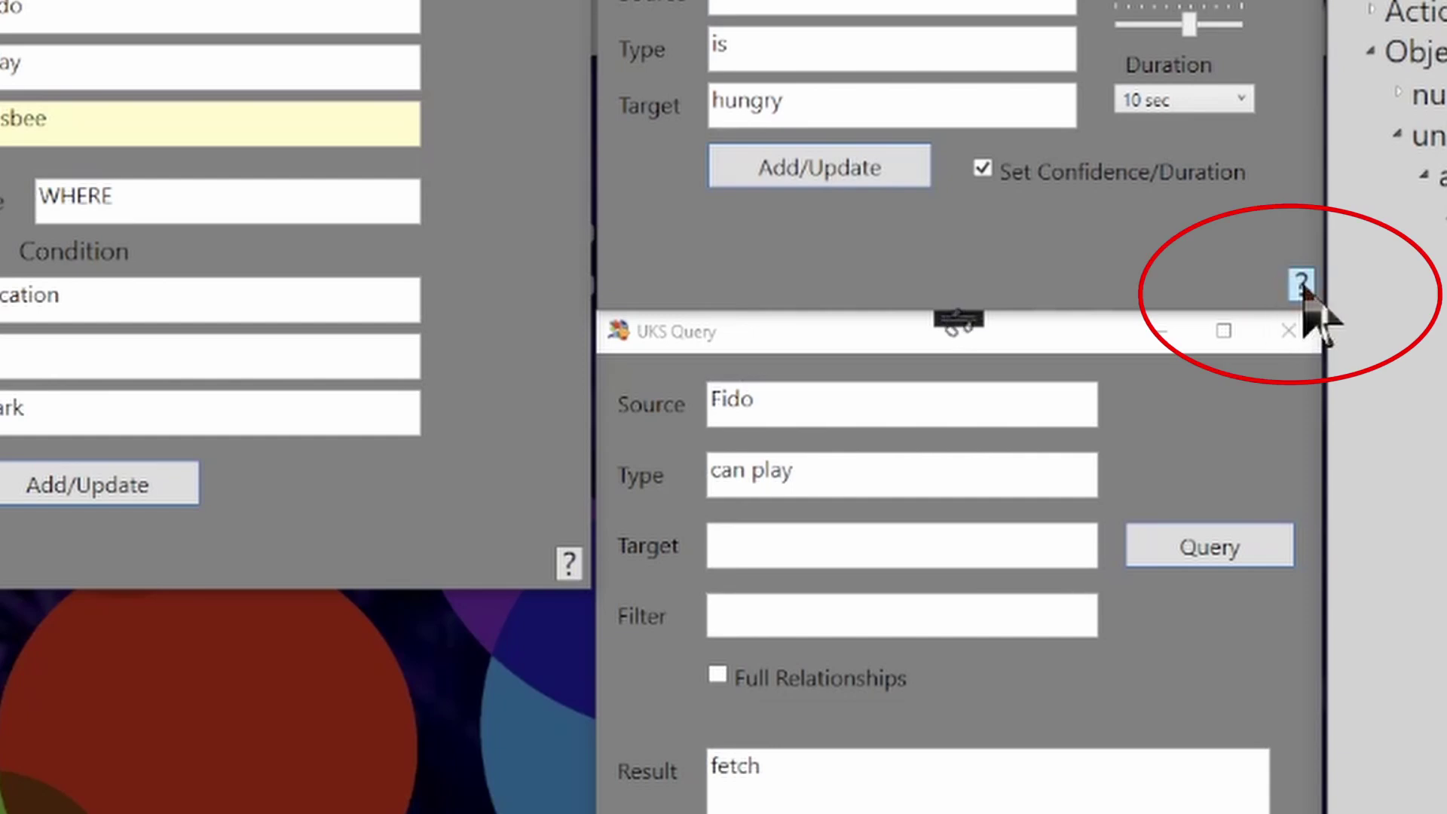
Show the UKSStatement module's Description explaining how Things and Relationships are added to the UKS
click(1303, 286)
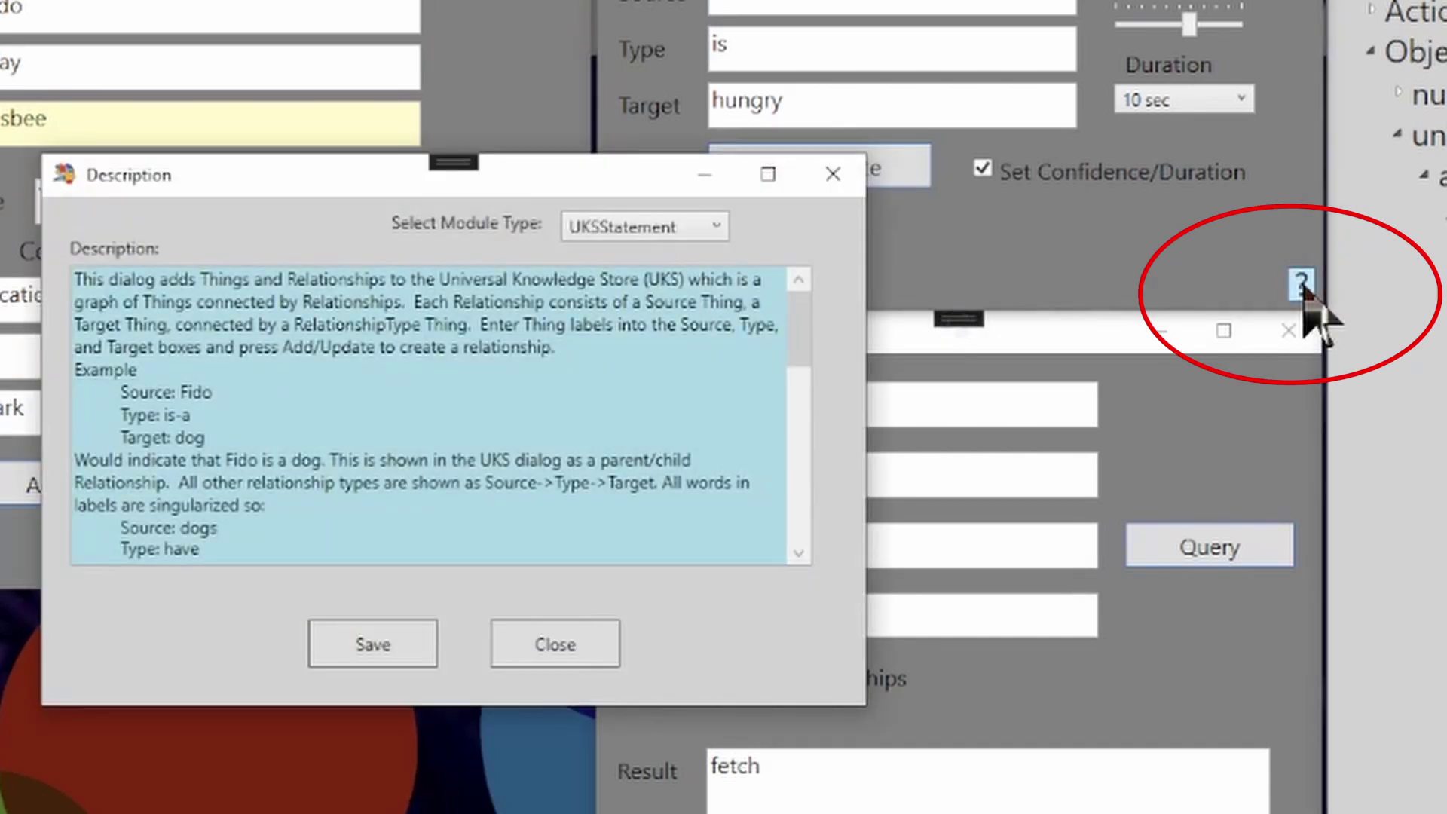